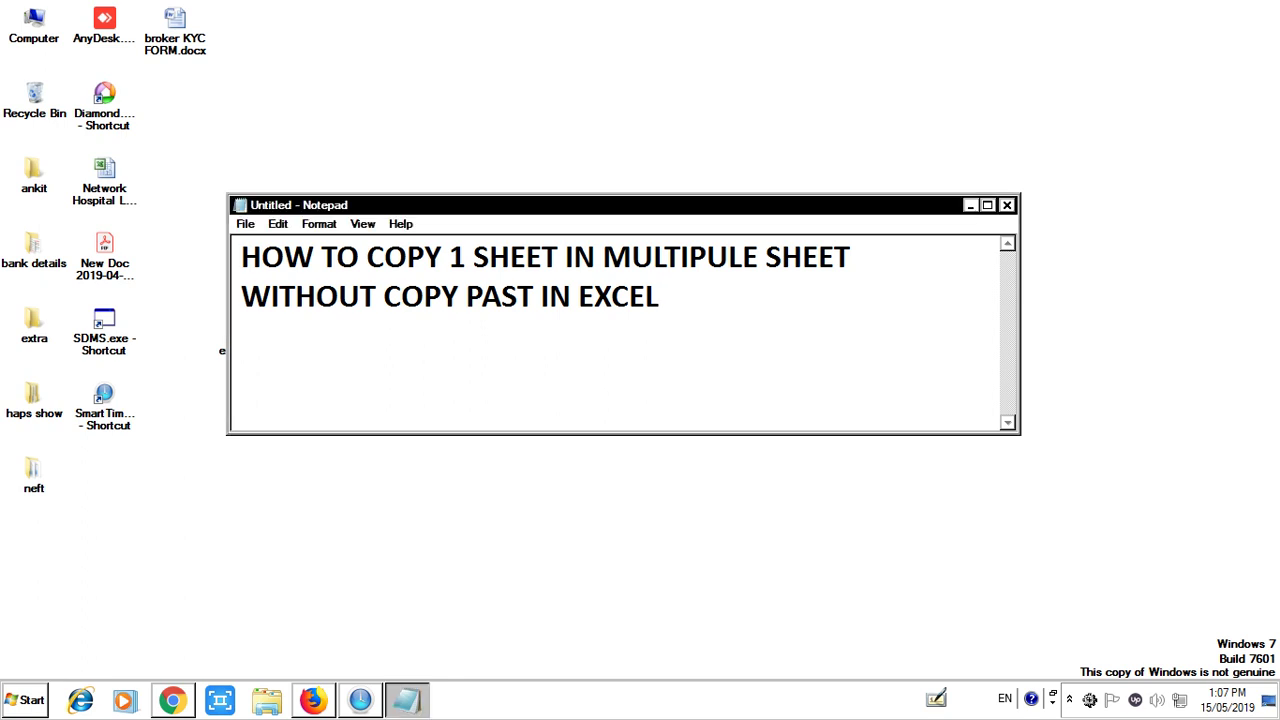
Move the Notepad notes aside and open test excel.xlsx from its desktop icon.
left_click_drag(500, 205, 579, 127)
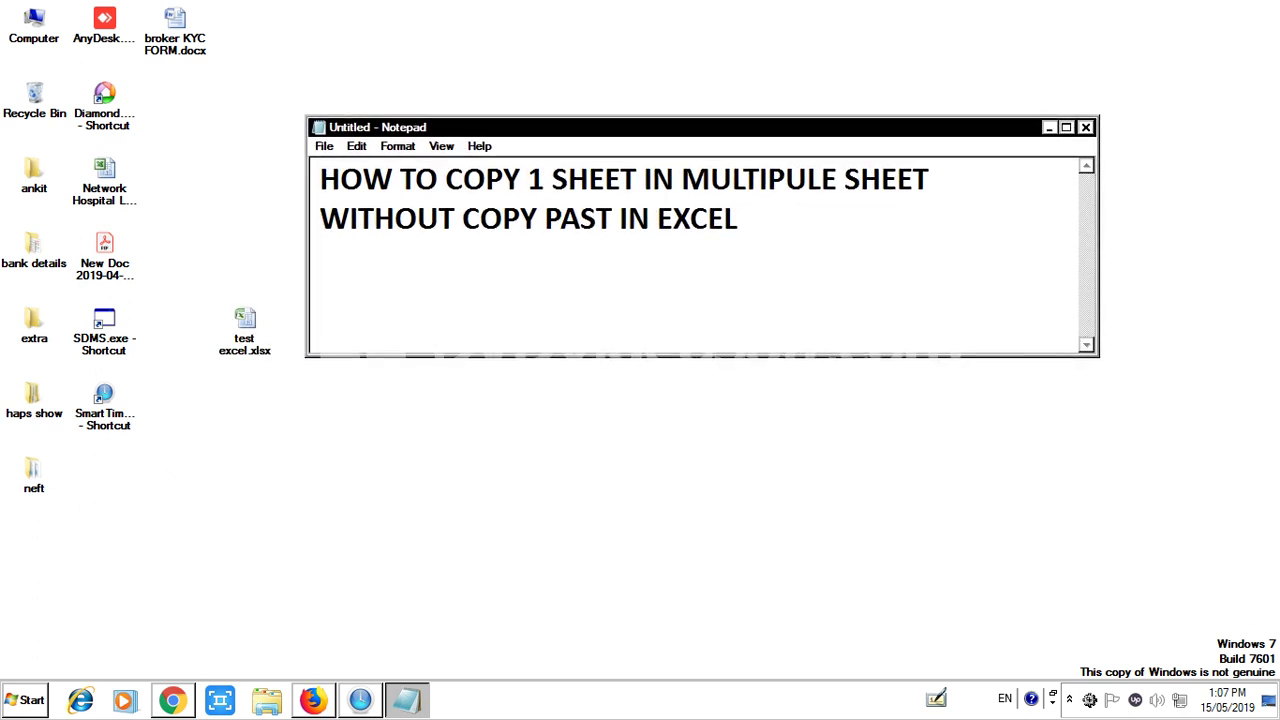
left_click(244, 330)
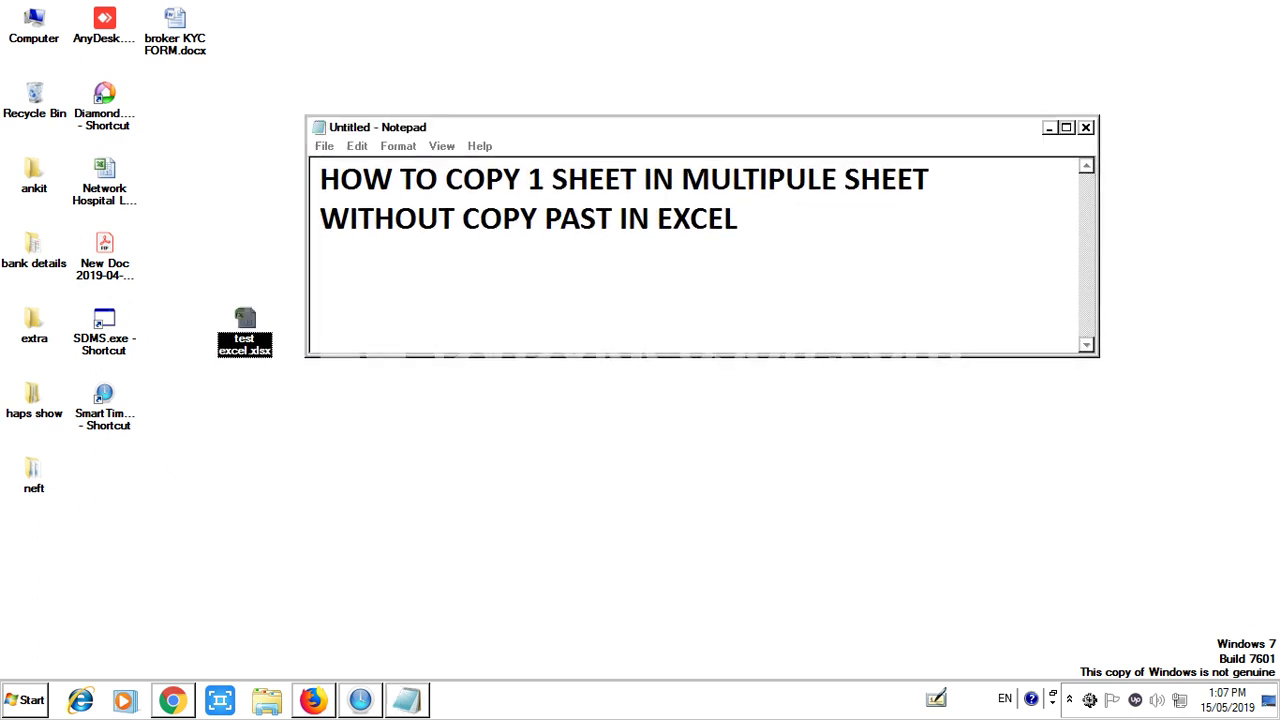
left_click(455, 217)
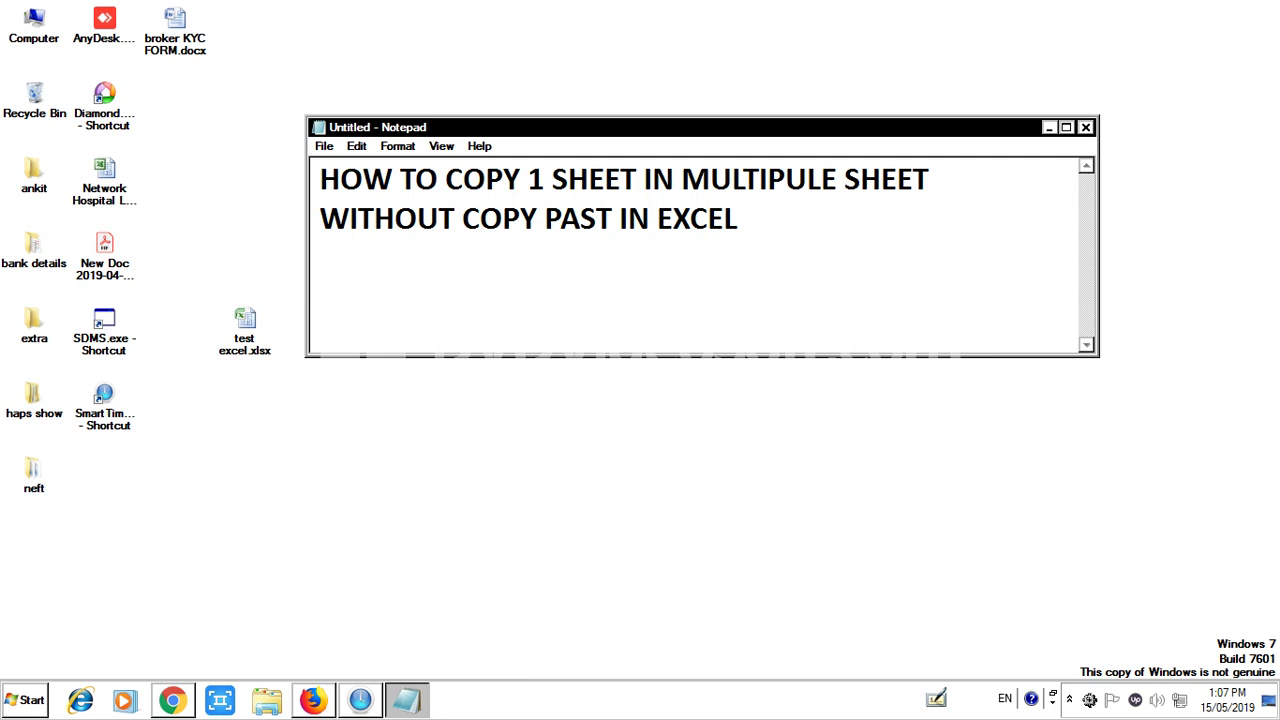
left_click(244, 330)
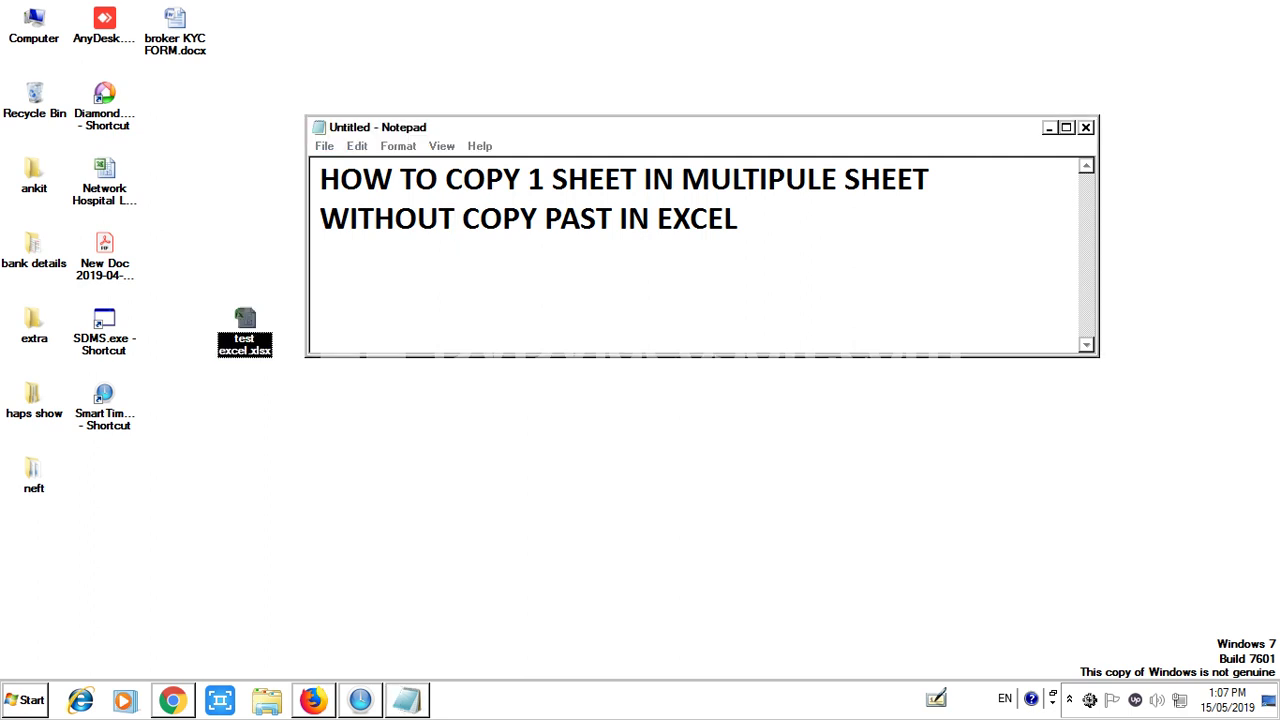
right_click(245, 319)
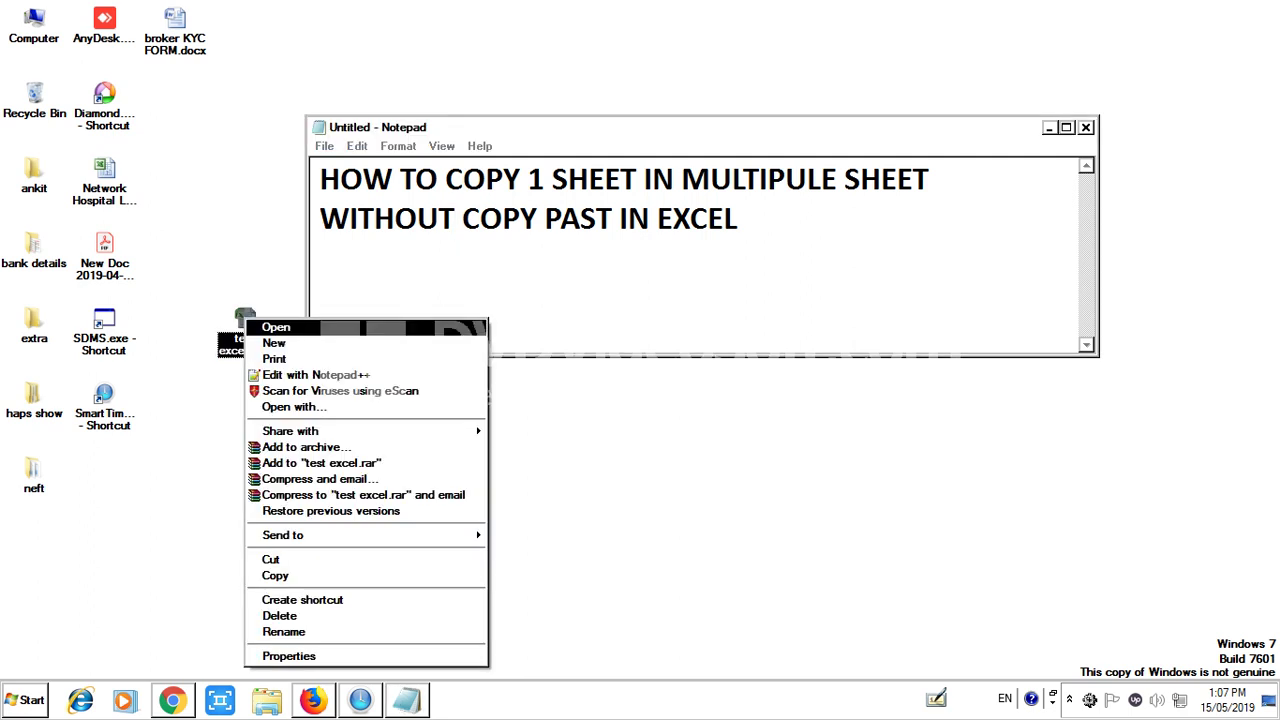
left_click(276, 327)
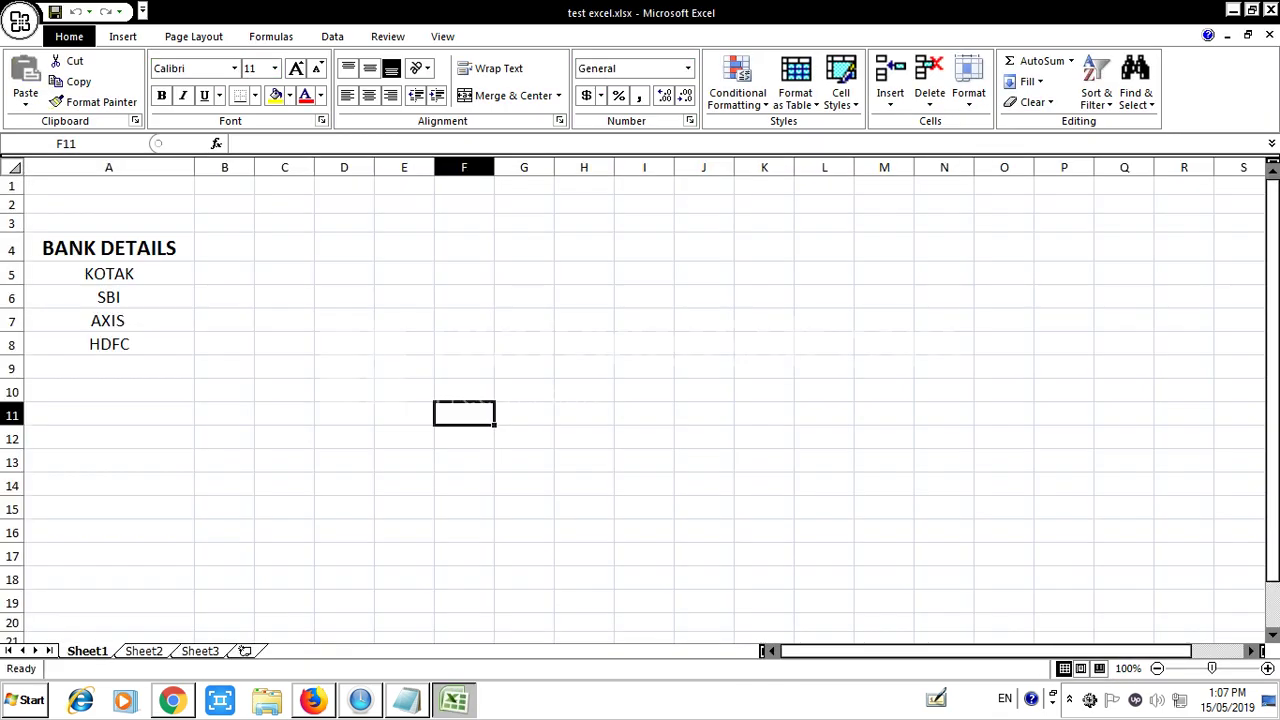
Select E7, cycle through Sheet1, Sheet2 and Sheet3 back to Sheet1, then bring Notepad forward.
left_click(404, 320)
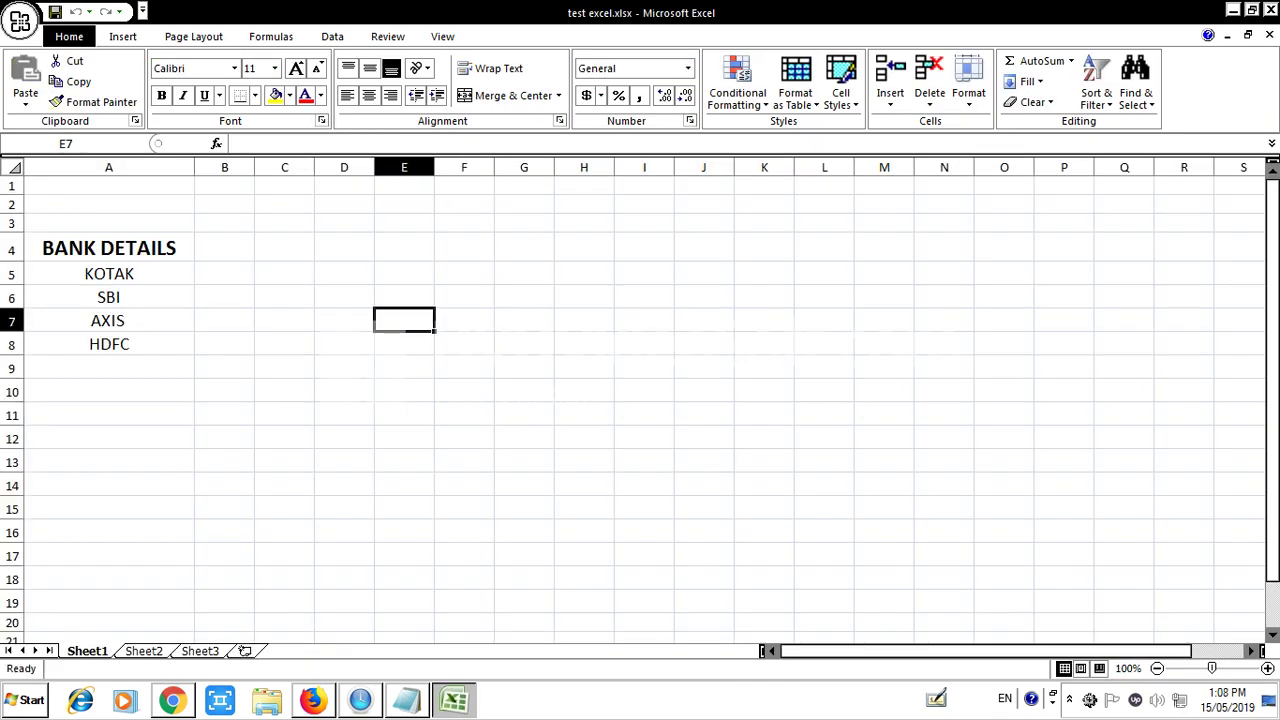
key("ctrl+Page_Down")
key("ctrl+Page_Down")
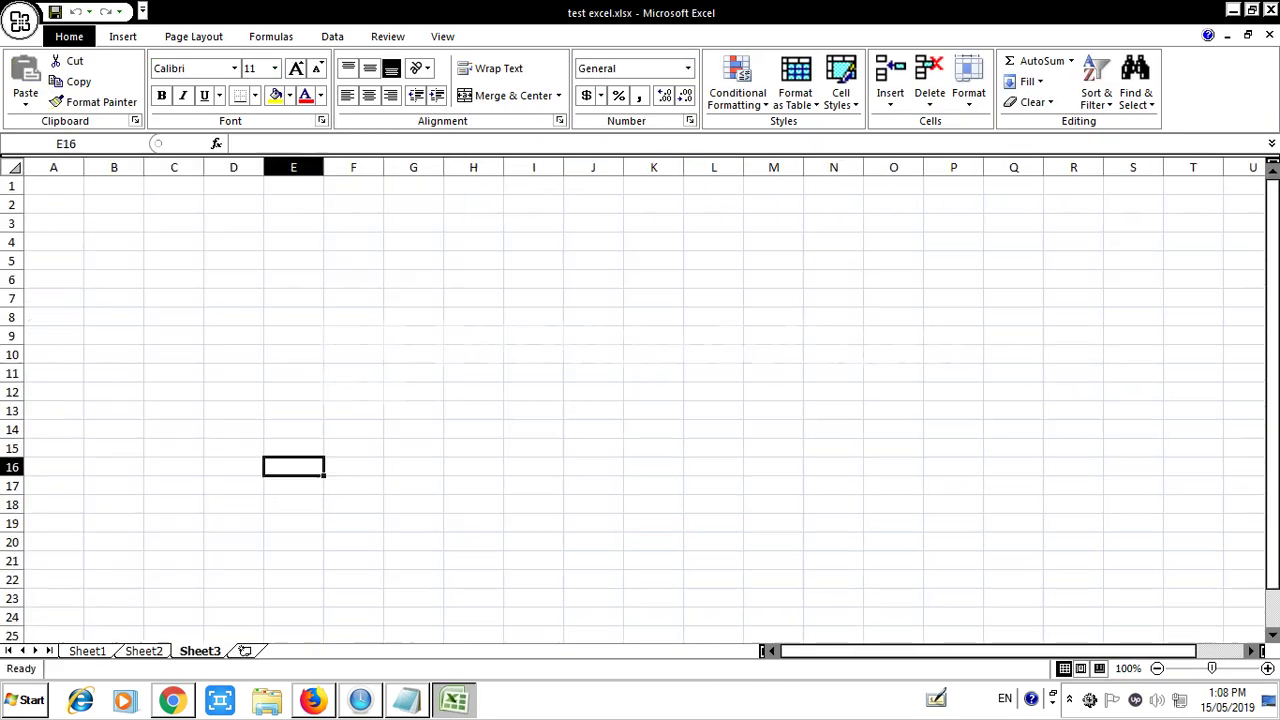
key("ctrl+Page_Up")
key("ctrl+Page_Up")
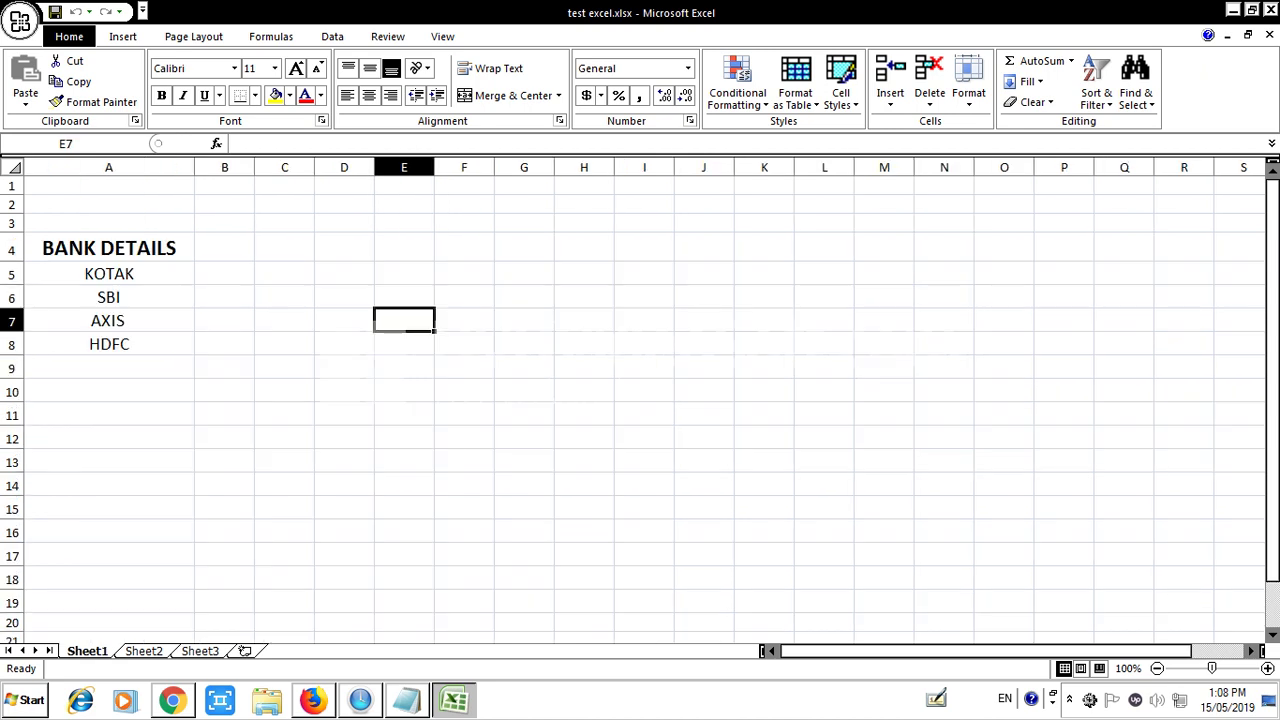
left_click(405, 698)
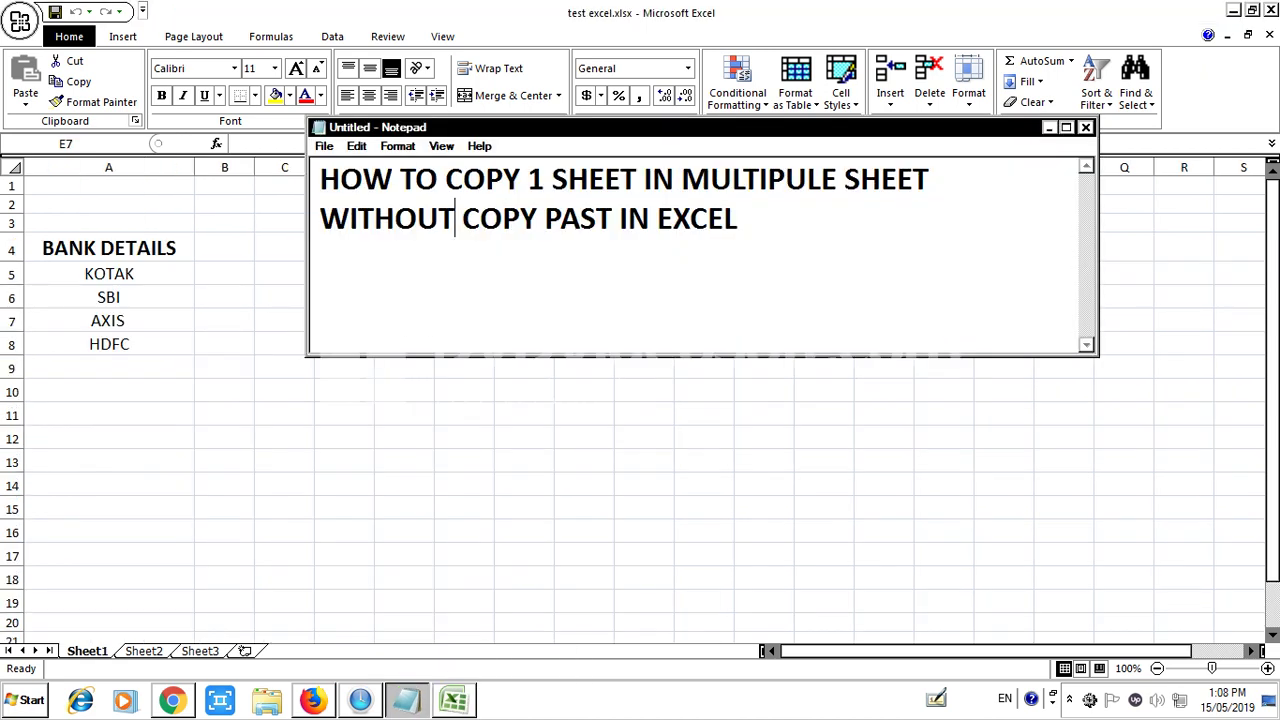
Write 'HERE ARE 3 SHEETS IN EXCEL' and 'i WANT TO COPY SHEET 1' in the notes, then return to Excel.
key("Return")
key("Return")
type("HERE ARE 3 SHEETS IN EXCEL")
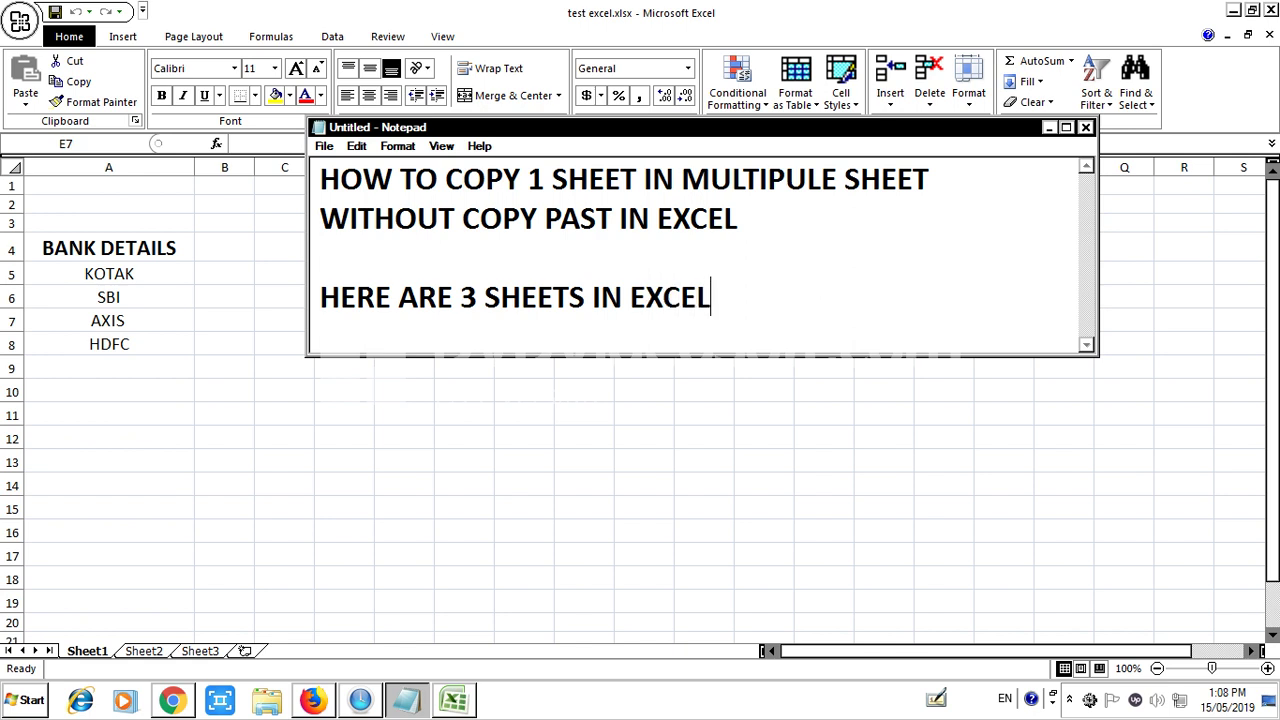
key("Return")
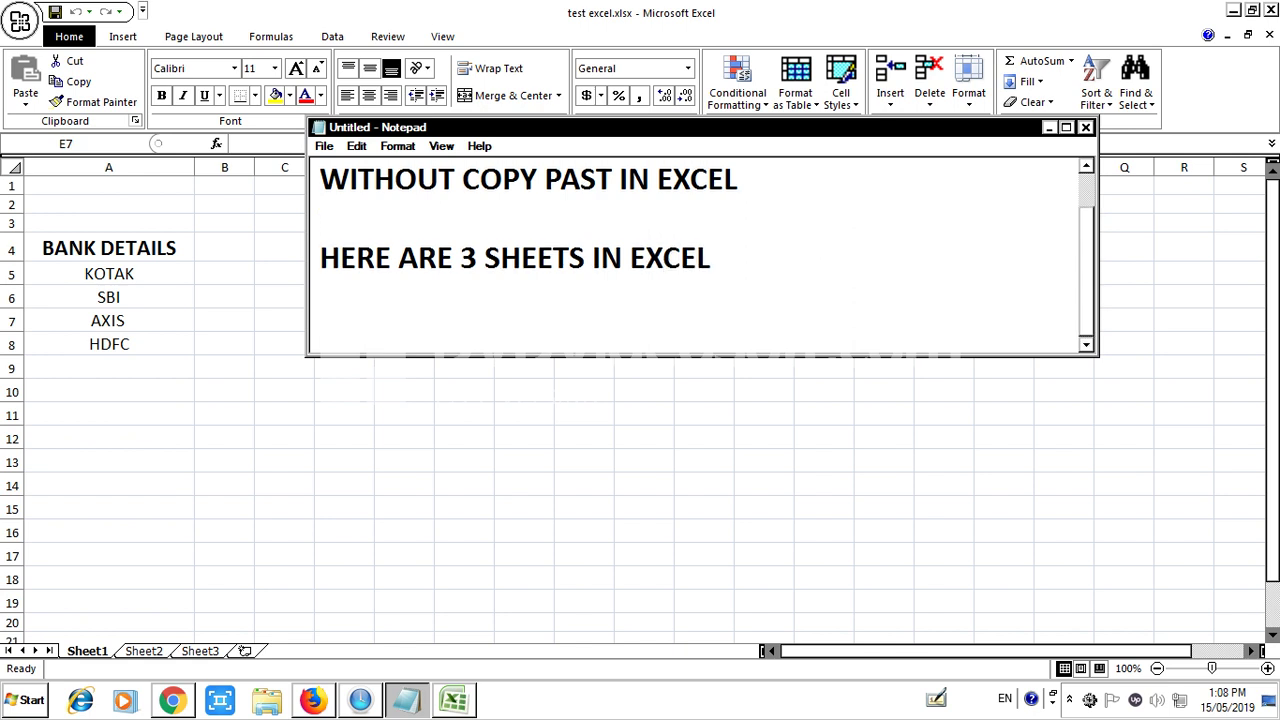
key("Return")
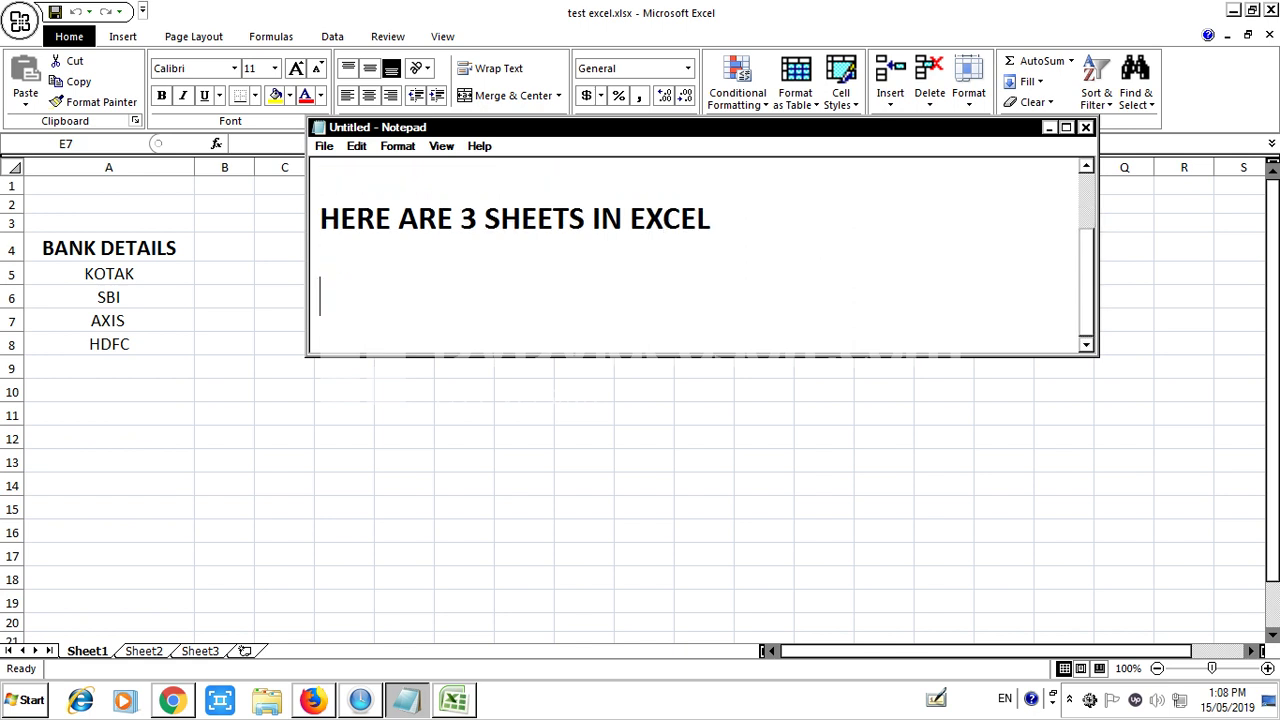
key("BackSpace")
type("i WANT TO COPY ")
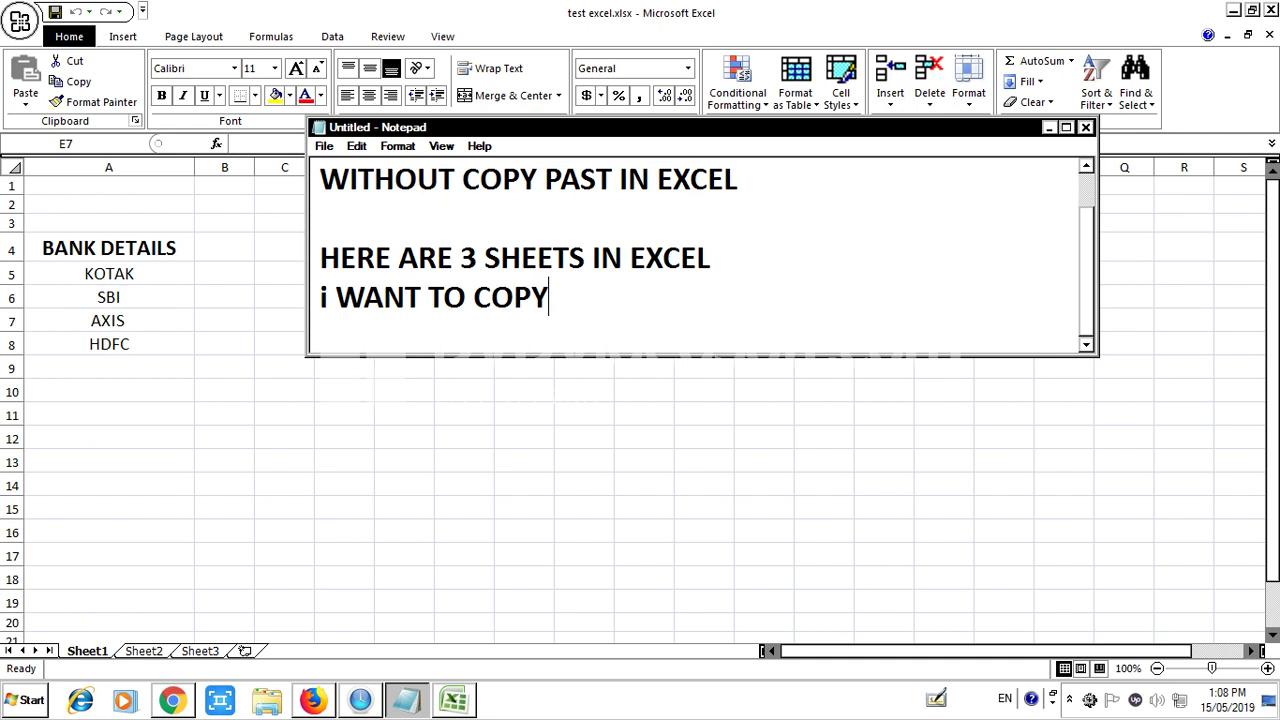
type("SHEET ")
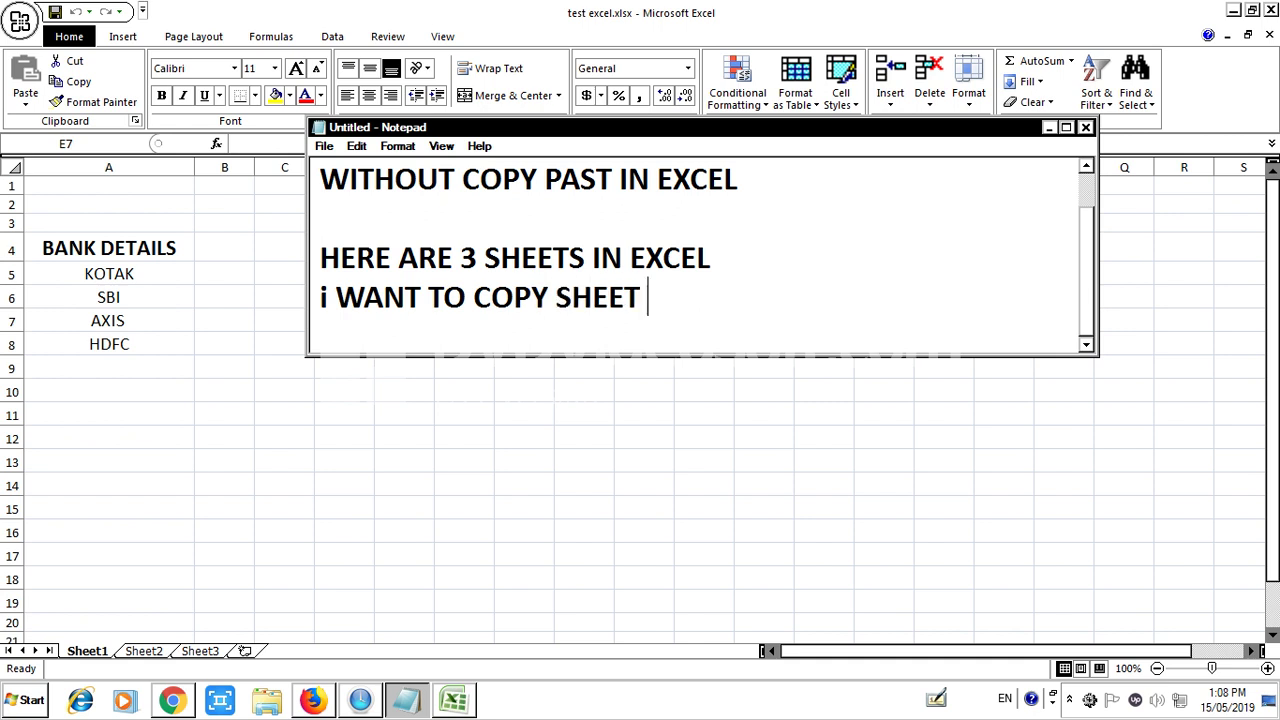
type("O")
key("BackSpace")
type("1")
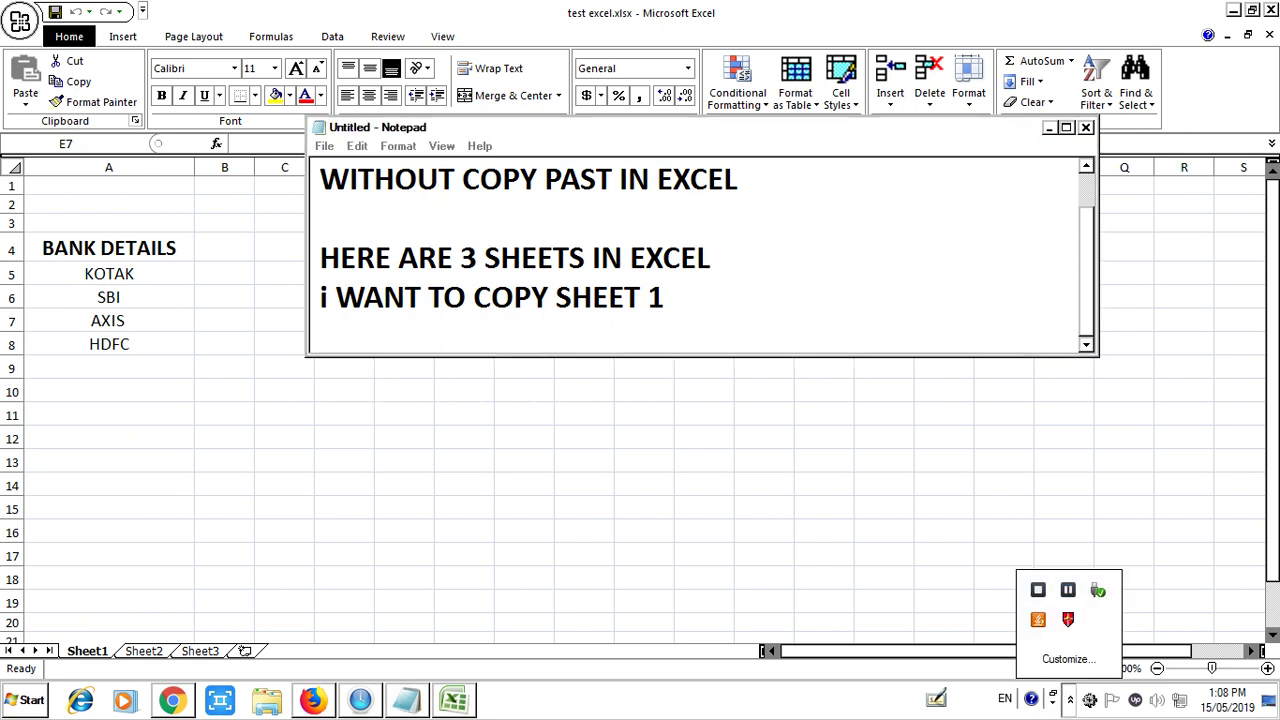
key("alt+Tab")
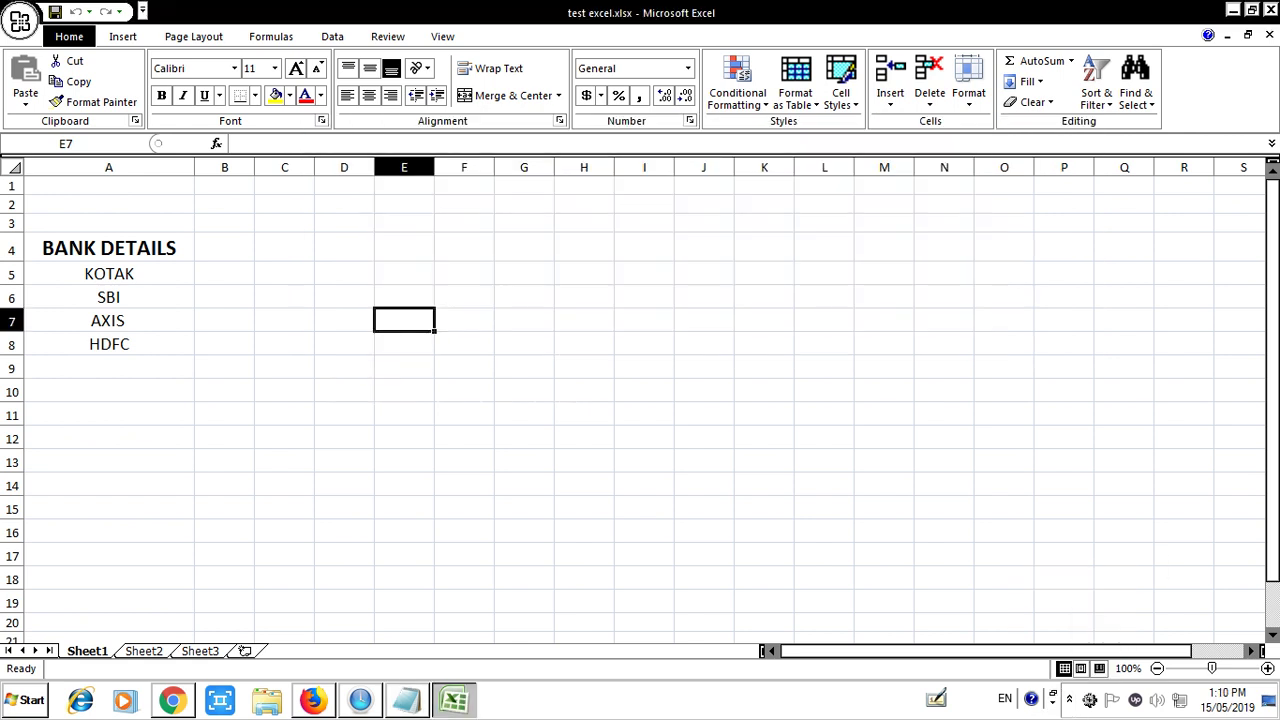
Add the lines 'RIGHT CLICK ON SHEET 1' and 'AND SELECT' to the notes, then go back to Excel.
key("alt+Tab")
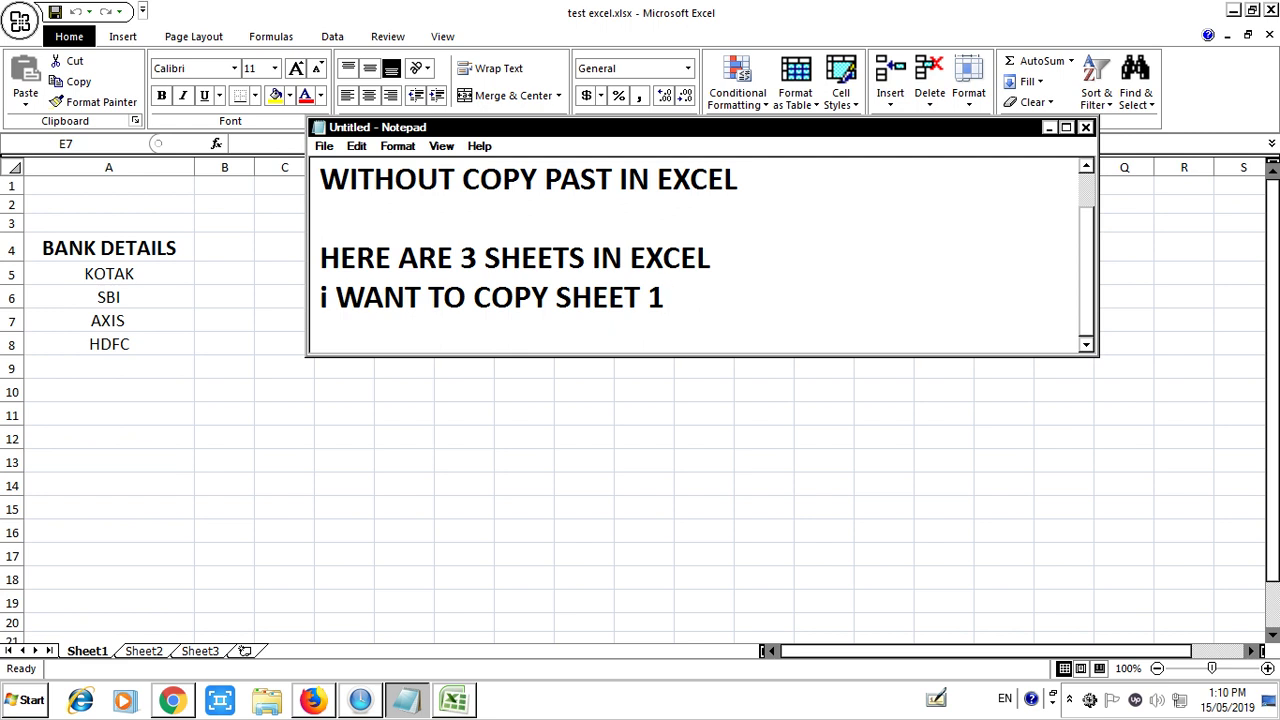
key("alt+Tab")
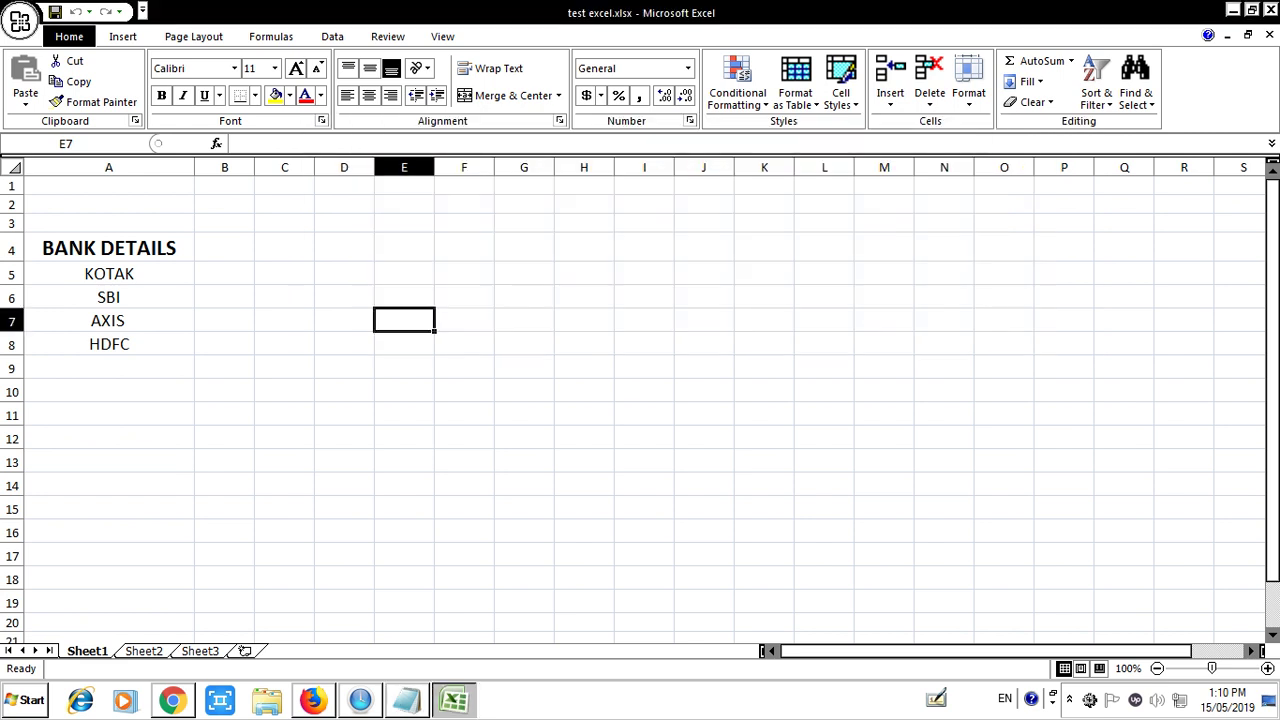
key("alt+Tab")
key("Return")
key("Return")
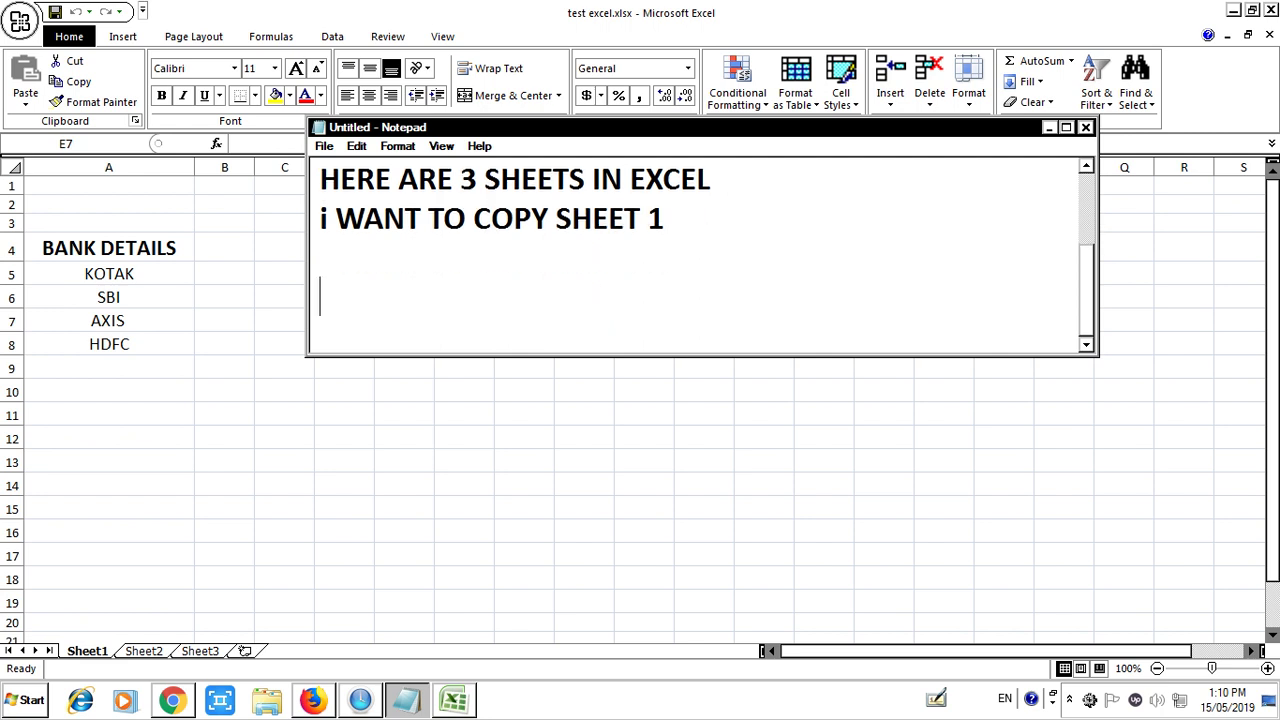
type("rIGHT")
key("BackSpace")
key("BackSpace")
key("BackSpace")
key("BackSpace")
key("BackSpace")
key("BackSpace")
type("RI")
type("GHT CLICK ON SHEET ")
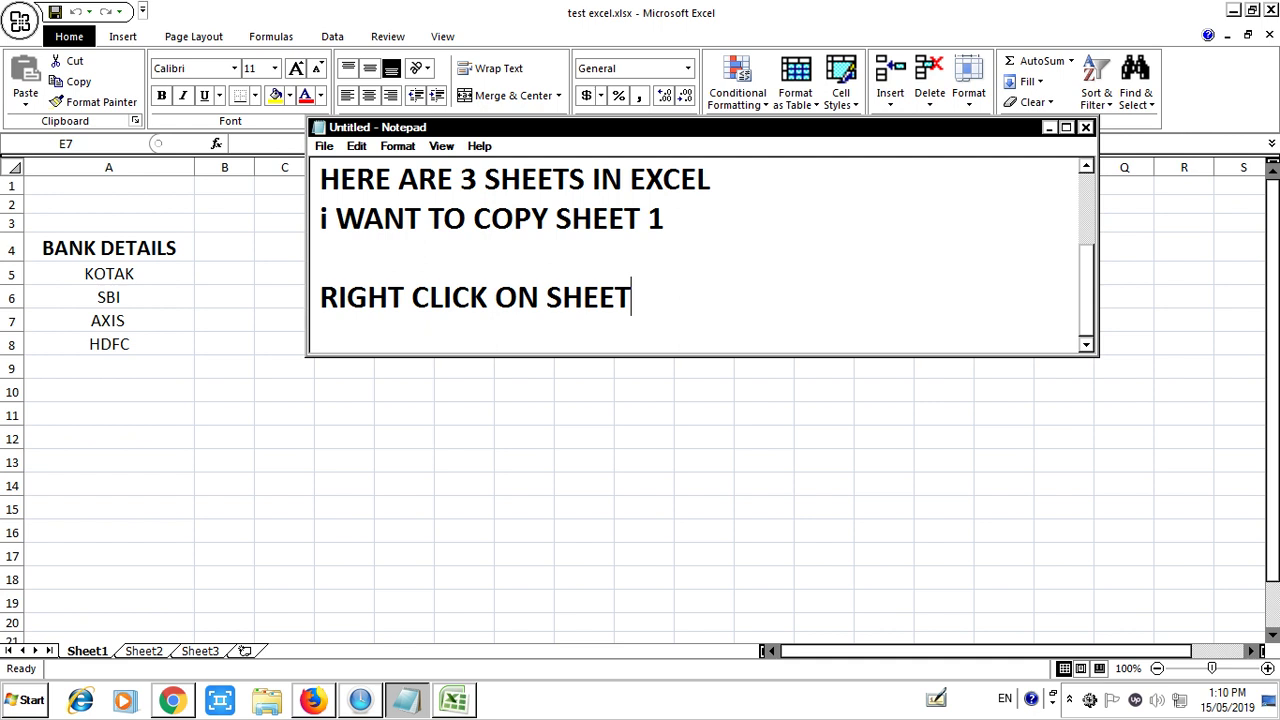
type("1")
key("Return")
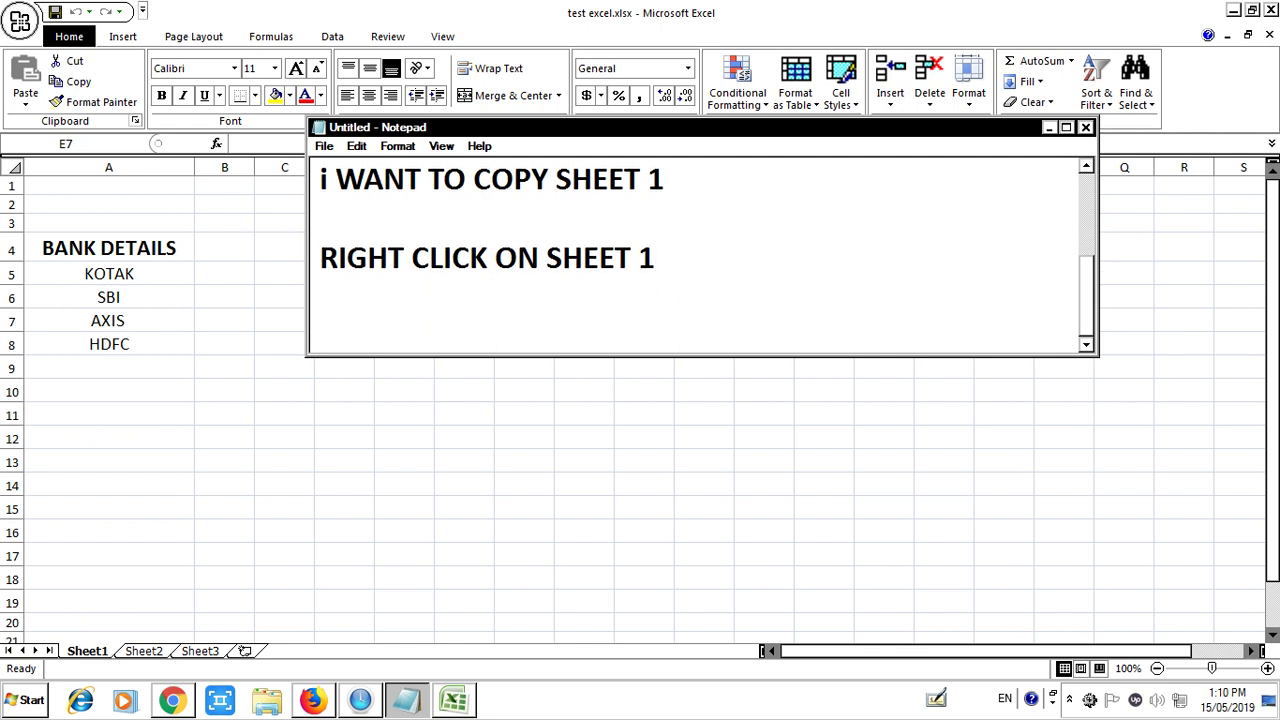
type("AND SELECT")
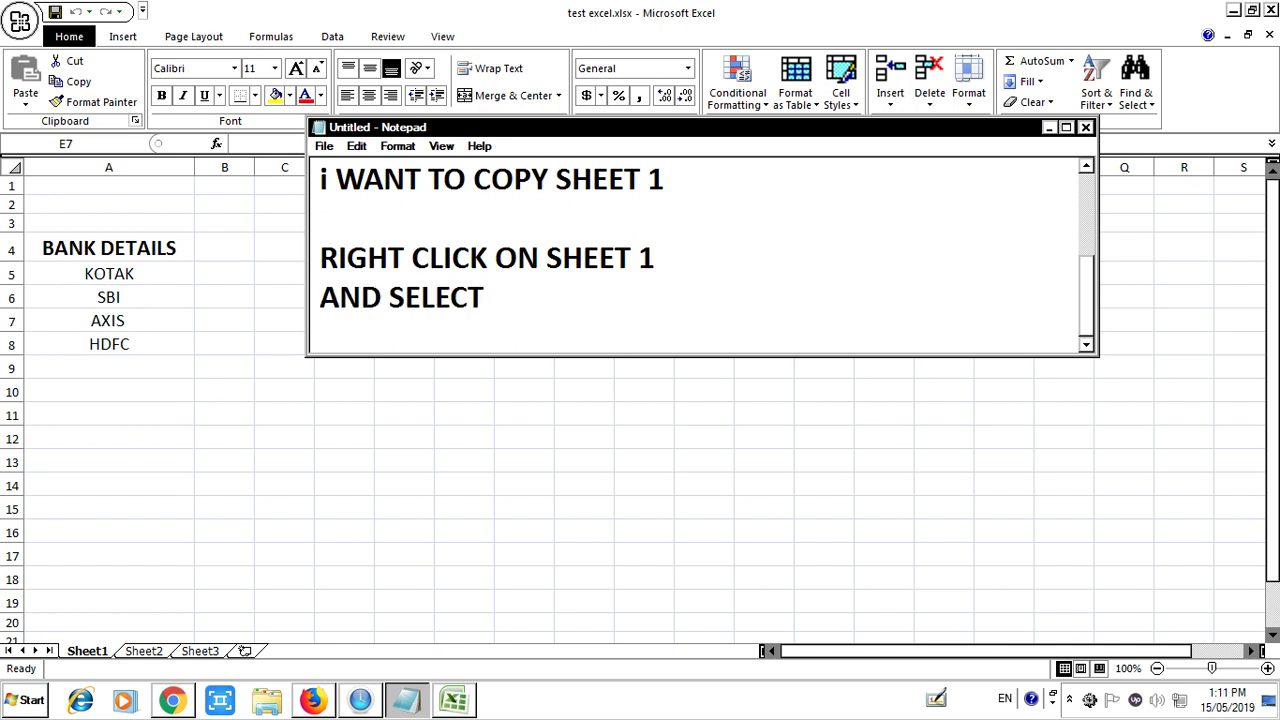
key("alt+Tab")
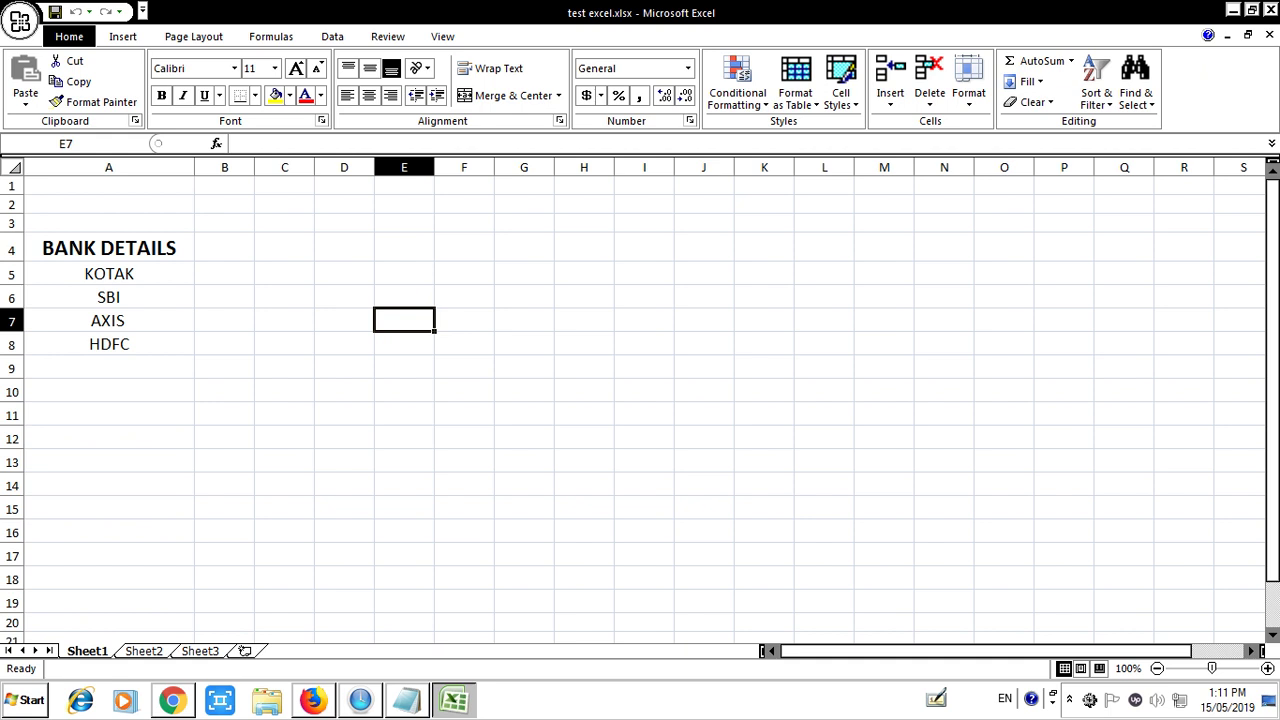
Extend the notes line to read 'AND SELECT MOVE OR COPY'.
right_click(88, 651)
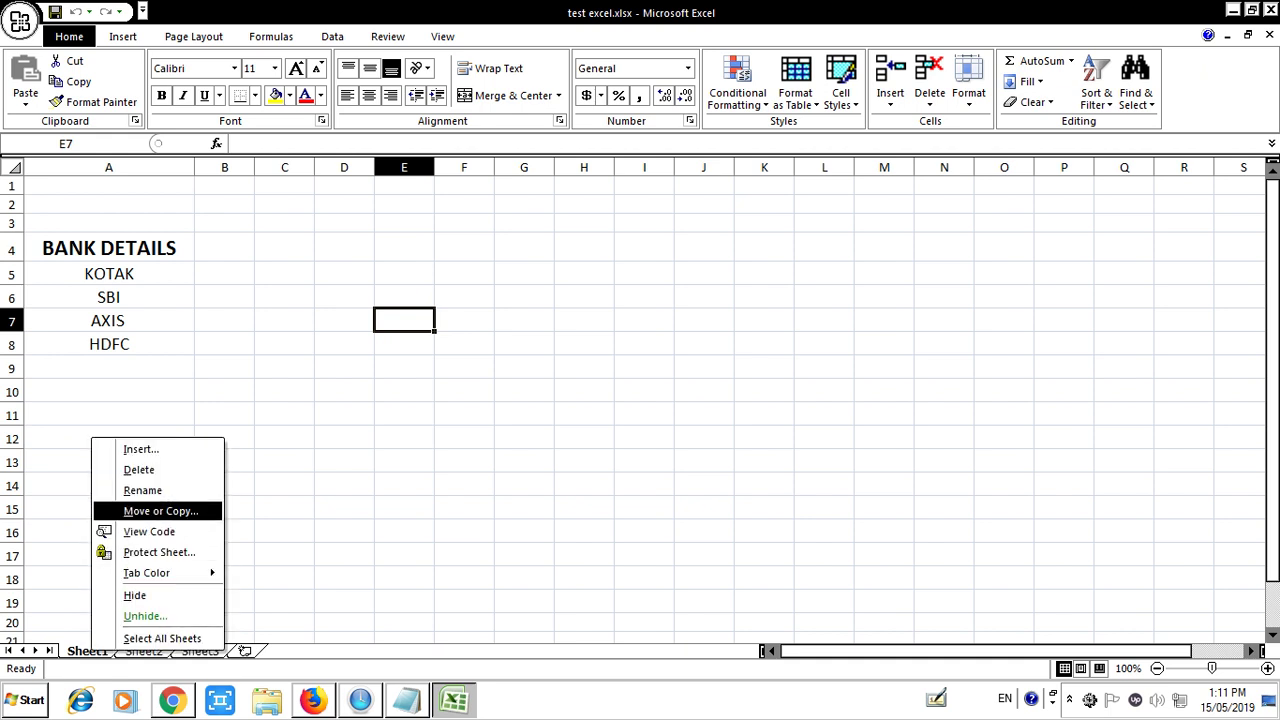
key("alt+Tab")
type("MOVE OR COPY")
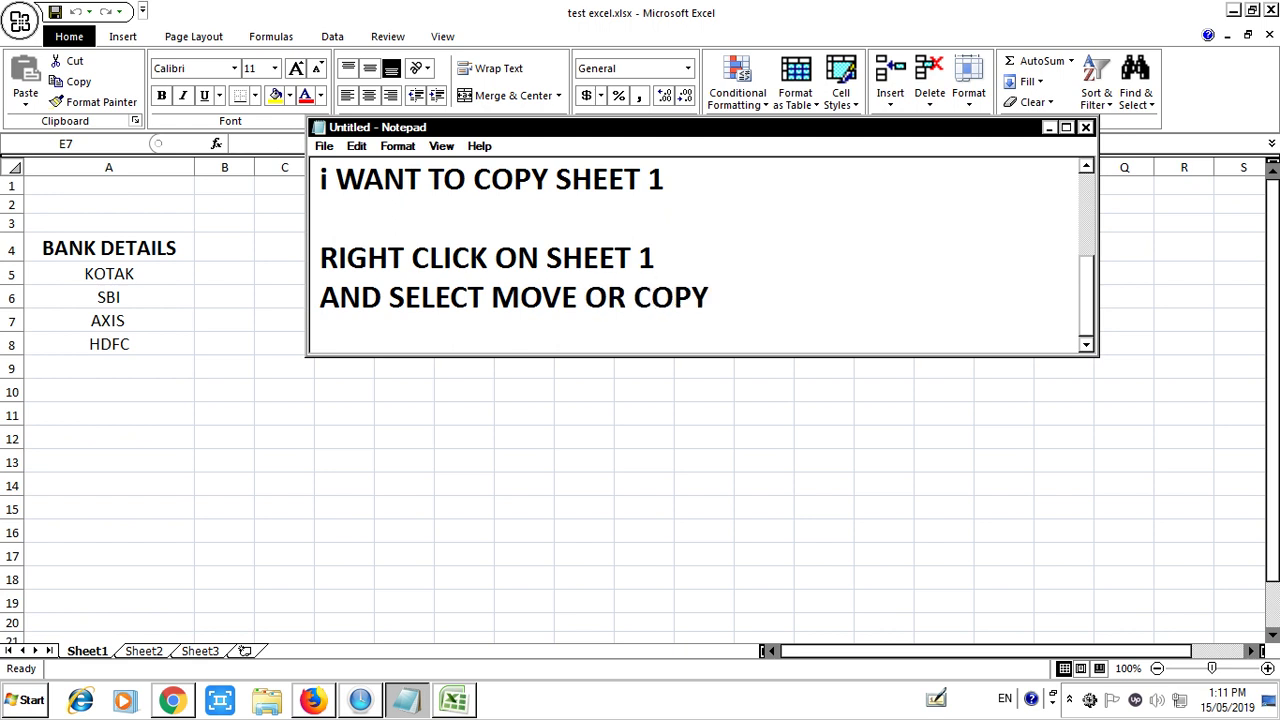
key("alt+Tab")
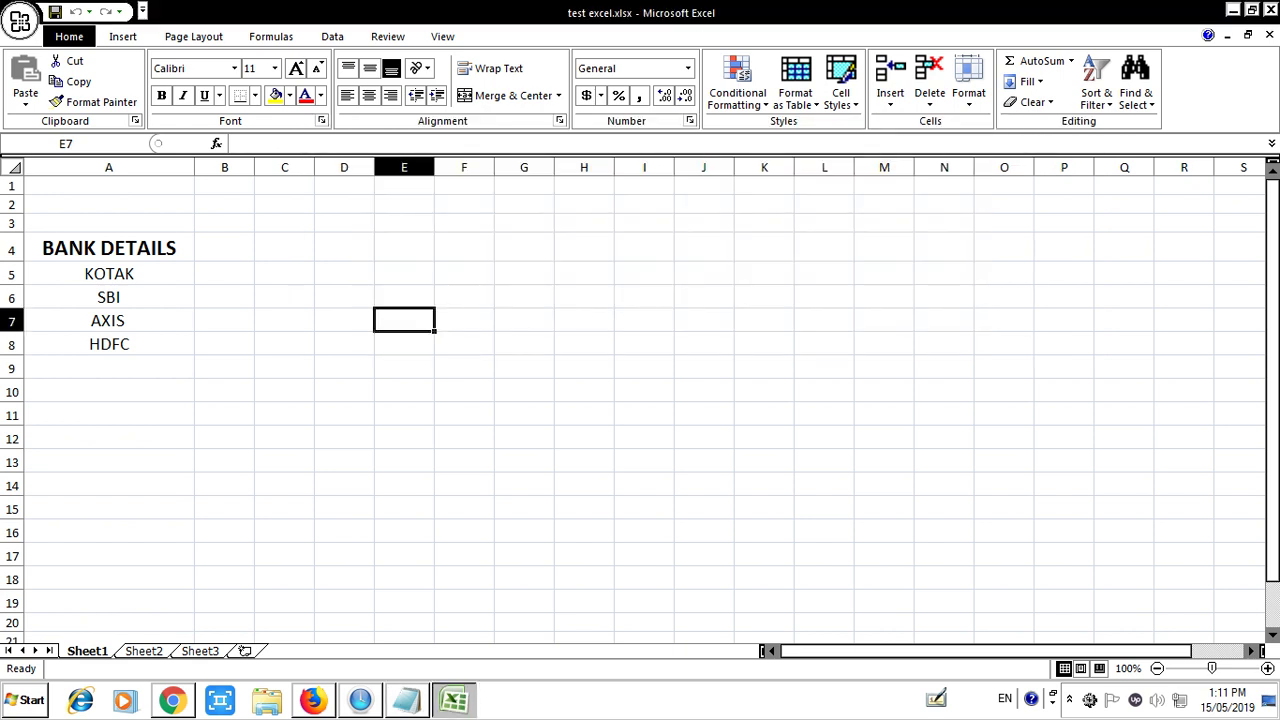
Open the Move or Copy dialog from the Sheet1 tab's context menu.
right_click(94, 650)
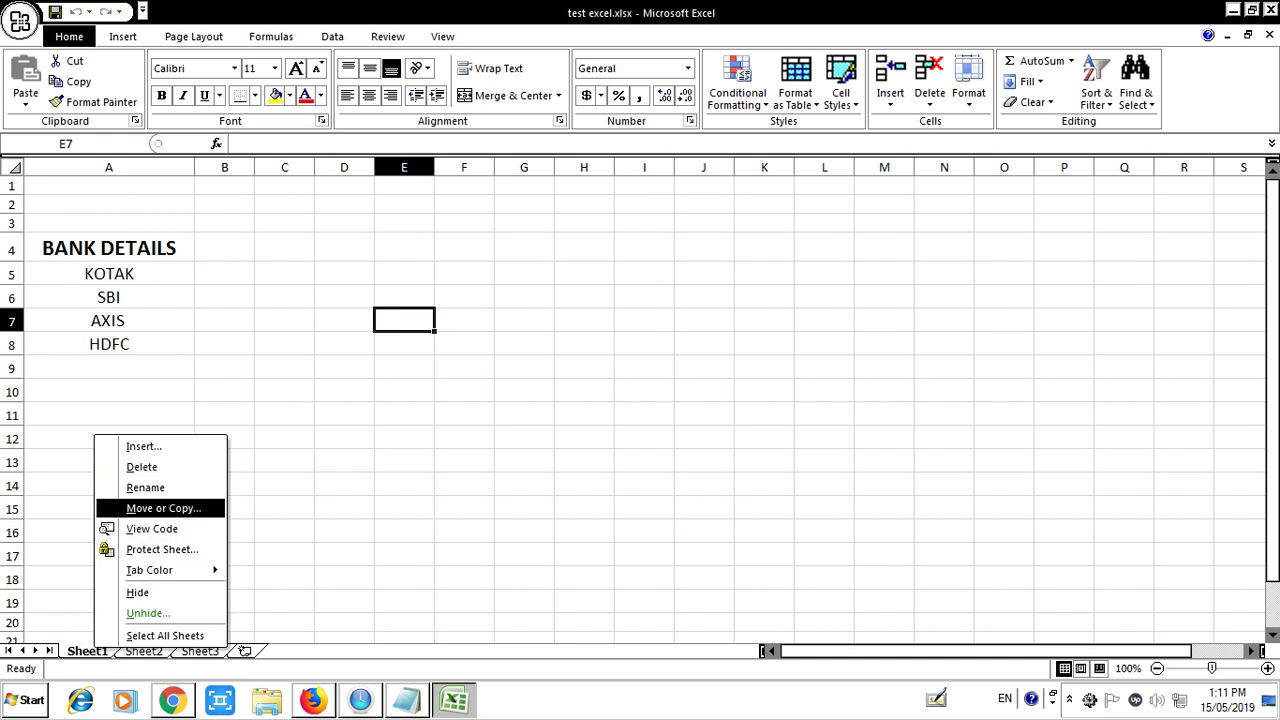
key("Return")
key("alt+Tab")
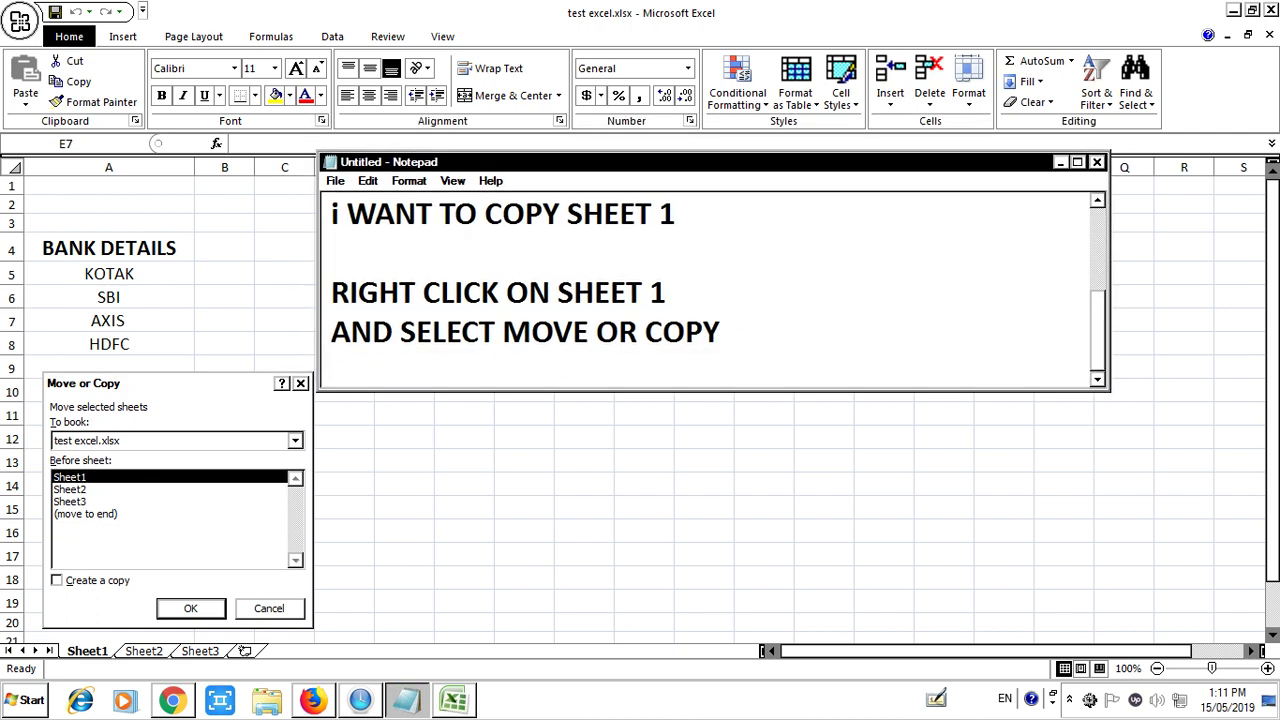
Add the note 'To book: select new book'.
key("Return")
key("Return")
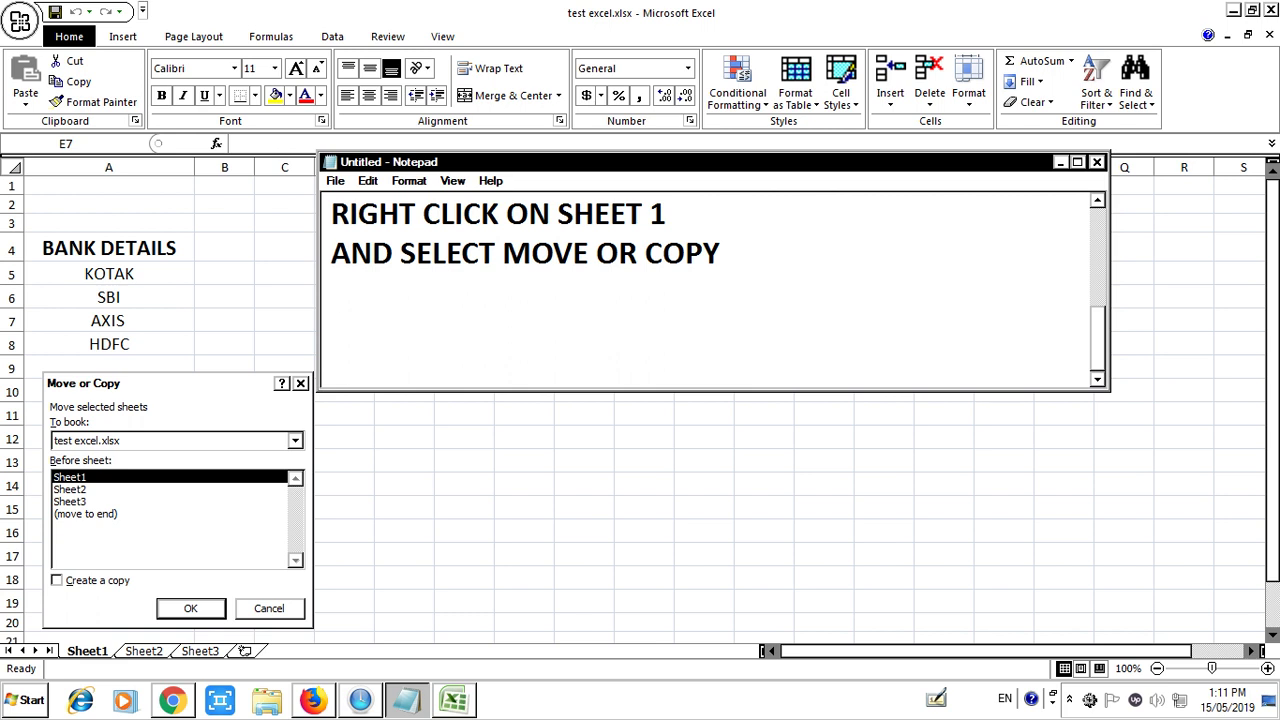
type("tO")
key("BackSpace")
key("BackSpace")
type("To book: ")
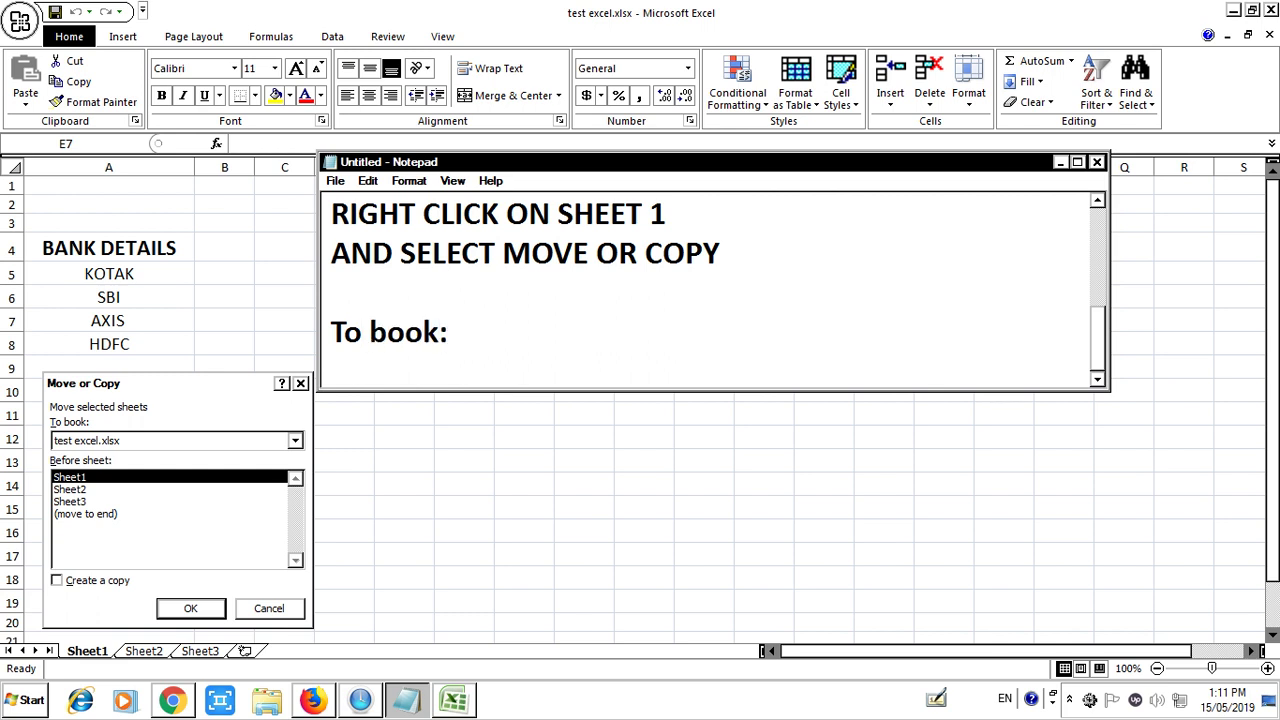
type("select new book")
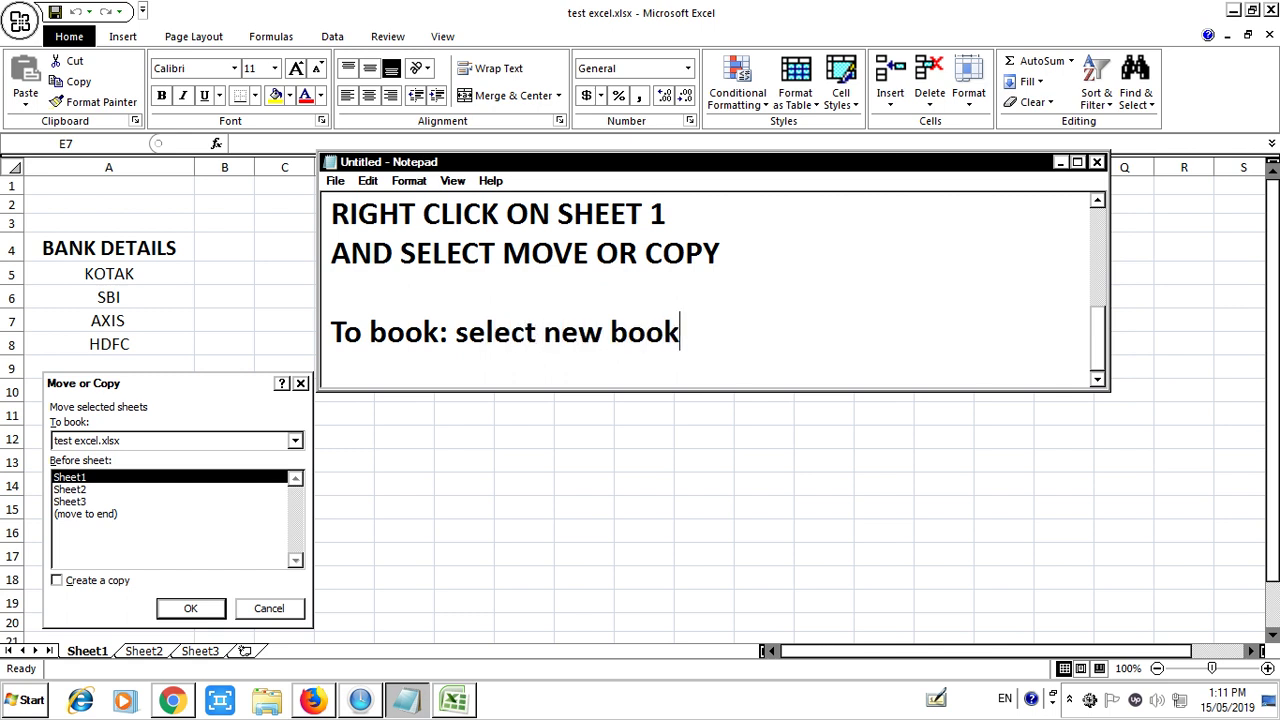
Choose (new book) in the Move or Copy dialog's To book list.
left_click(295, 440)
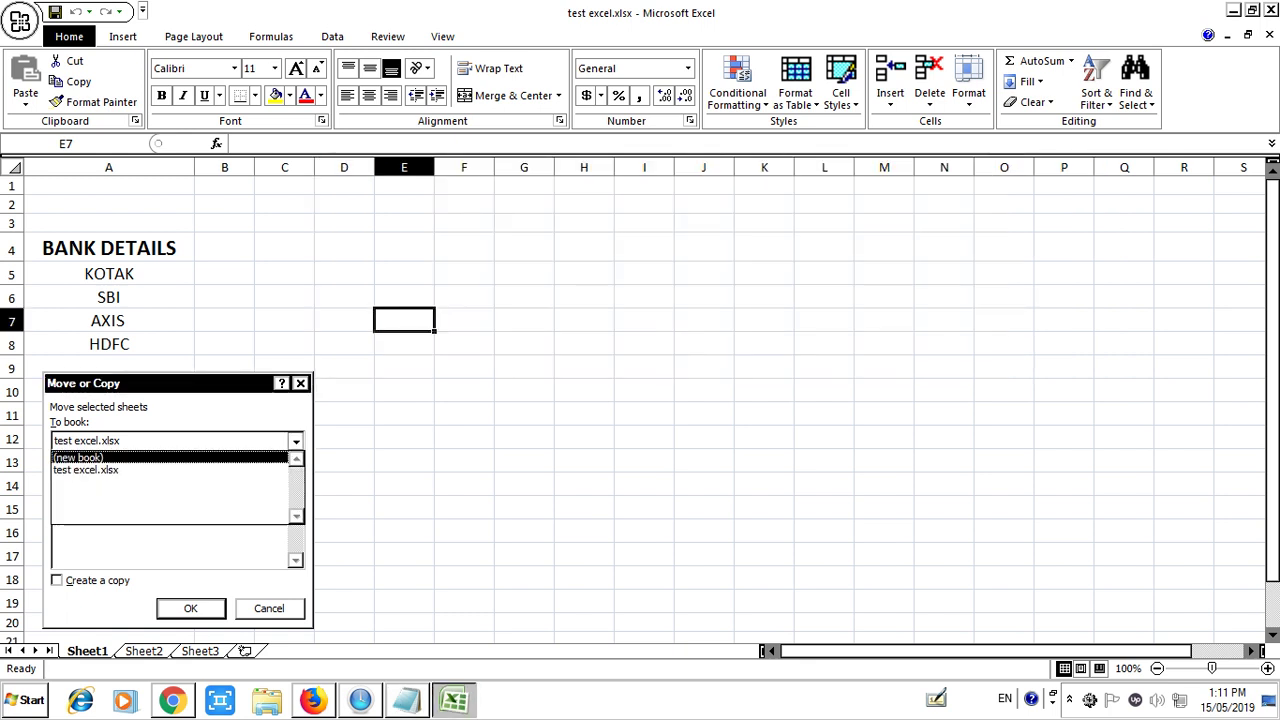
left_click(295, 440)
left_click(295, 440)
left_click(77, 457)
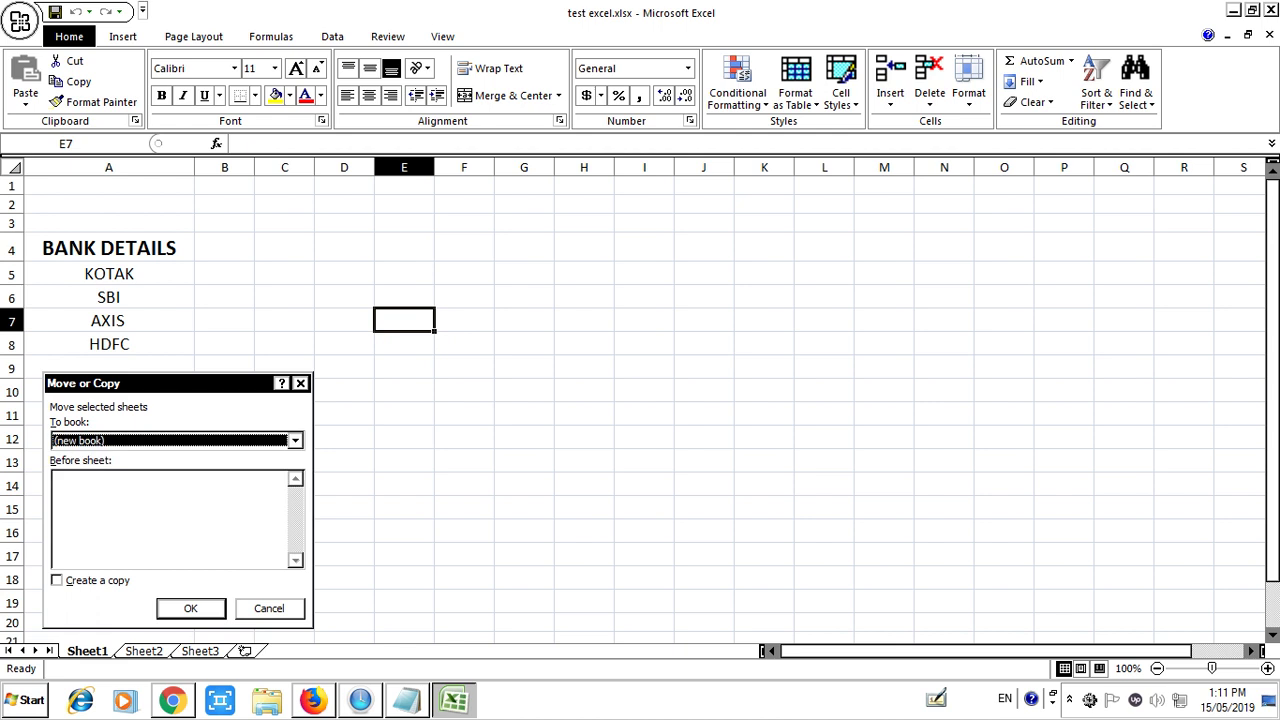
Note 'tick mark on Create a copy and then press ok' and tick Create a copy.
key("alt+Tab")
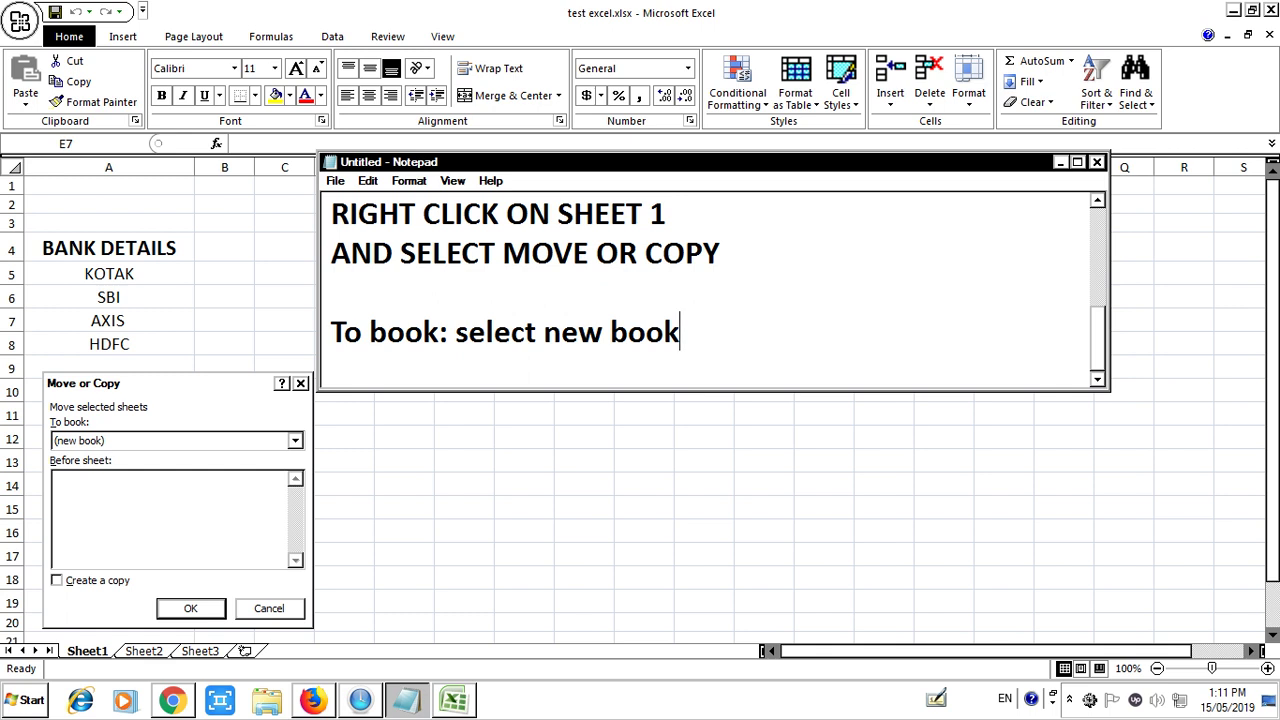
key("Return")
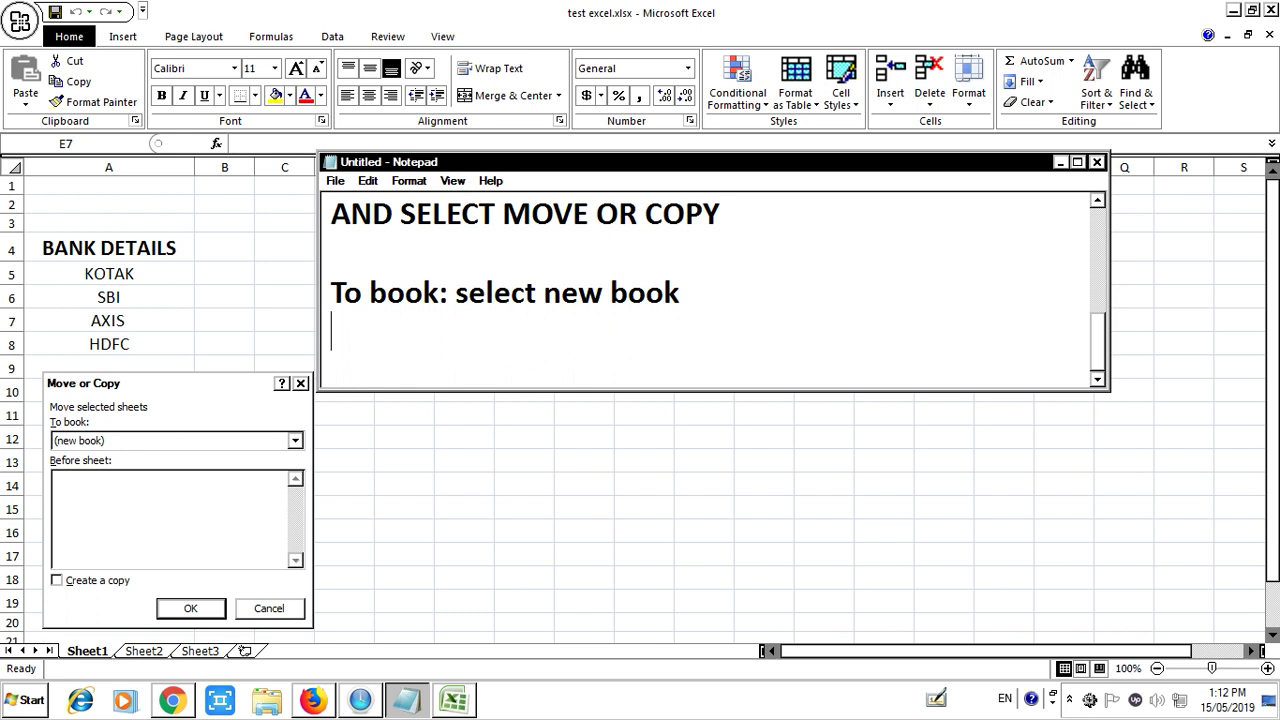
type("tick ")
type("mark on ")
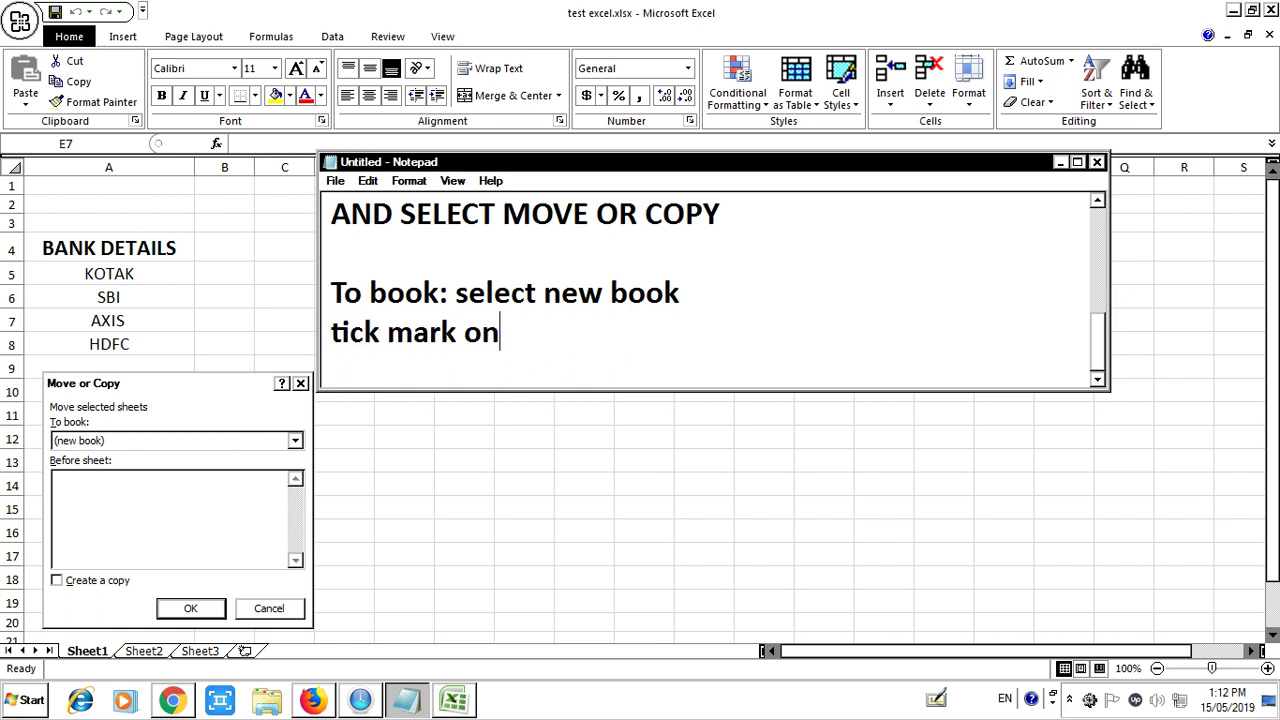
type("Create a copy")
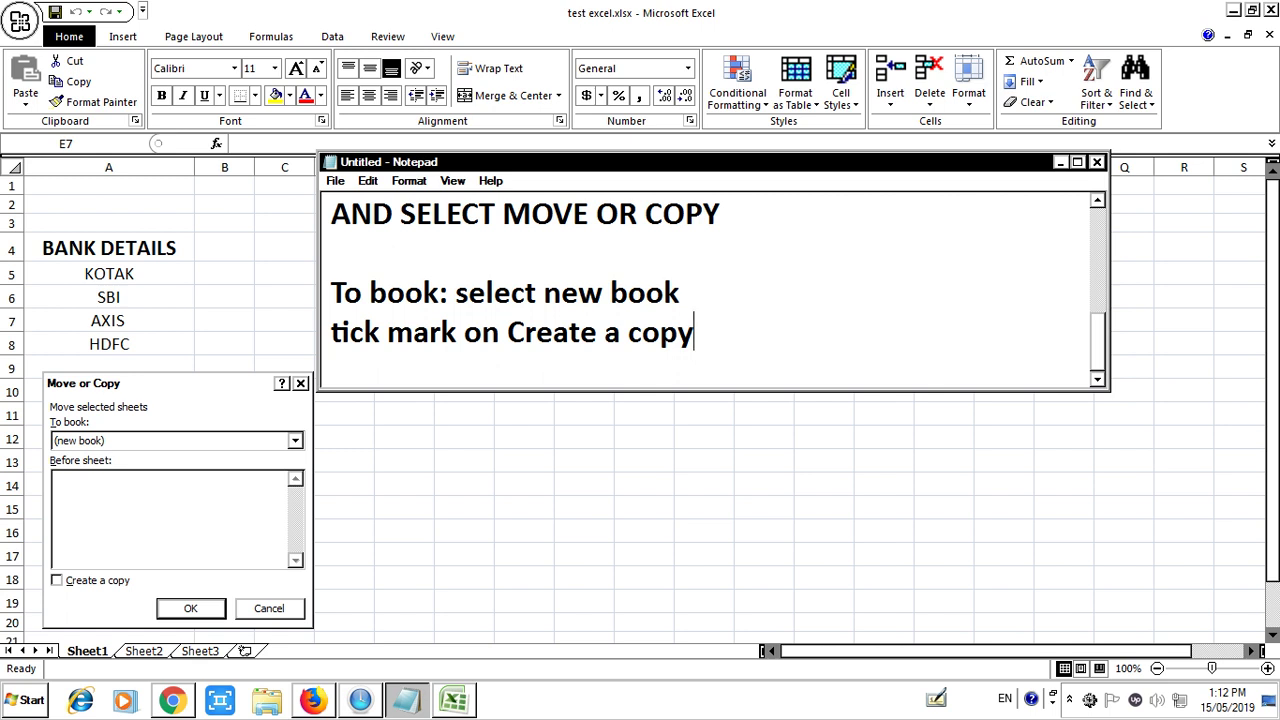
type(" and then press ok")
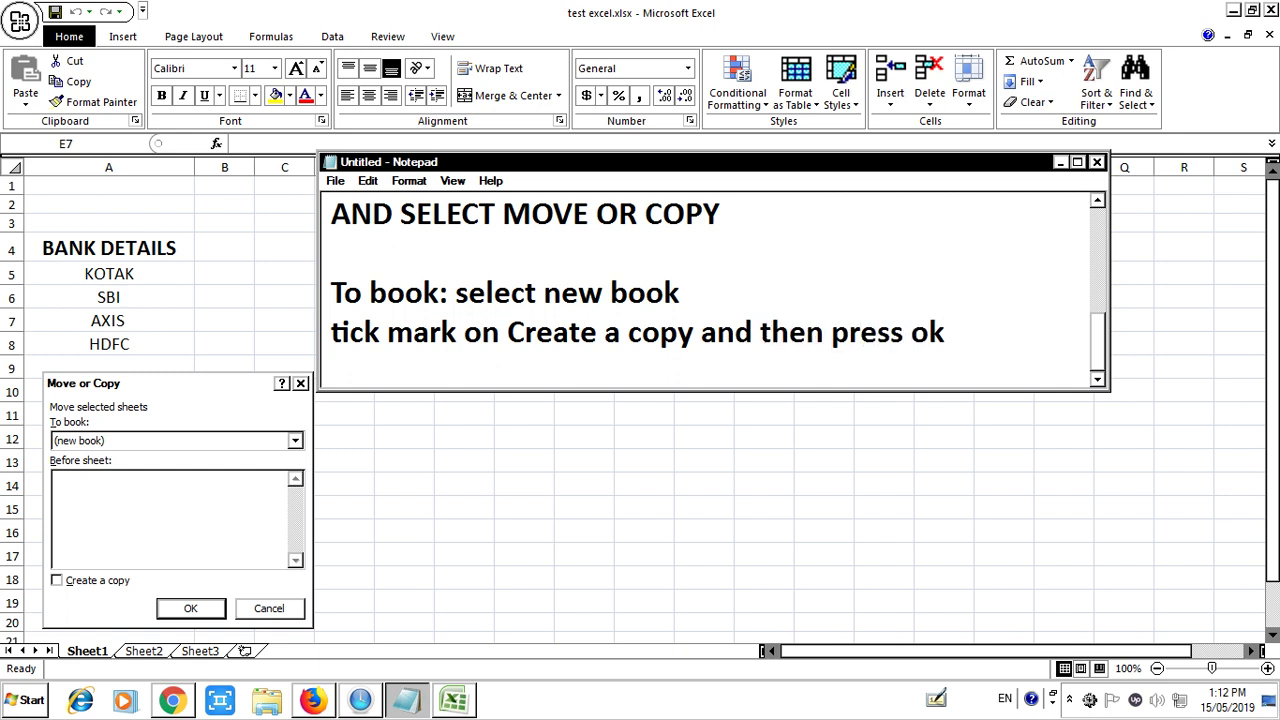
left_click(57, 580)
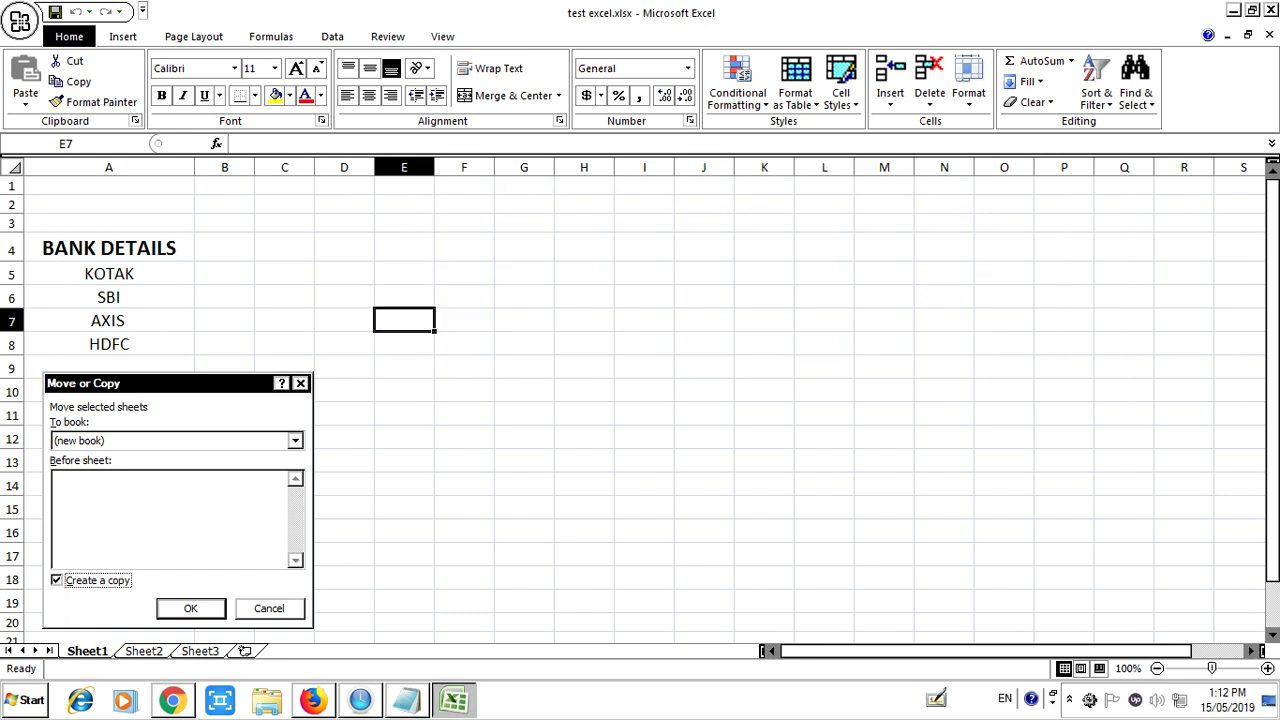
Confirm the copy to create Book1, return to test excel.xlsx, and note 'look now you have 2 excel'.
left_click(190, 608)
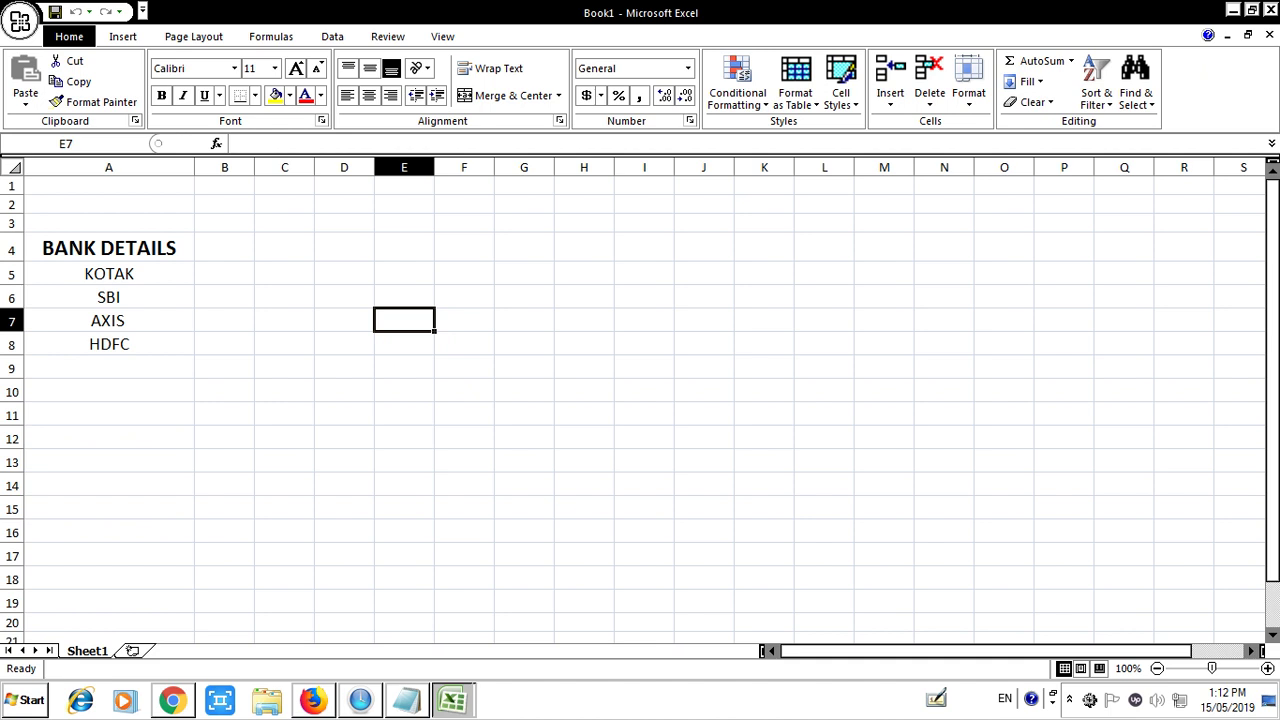
key("ctrl+Tab")
key("ctrl+Tab")
key("ctrl+Tab")
key("alt+Tab")
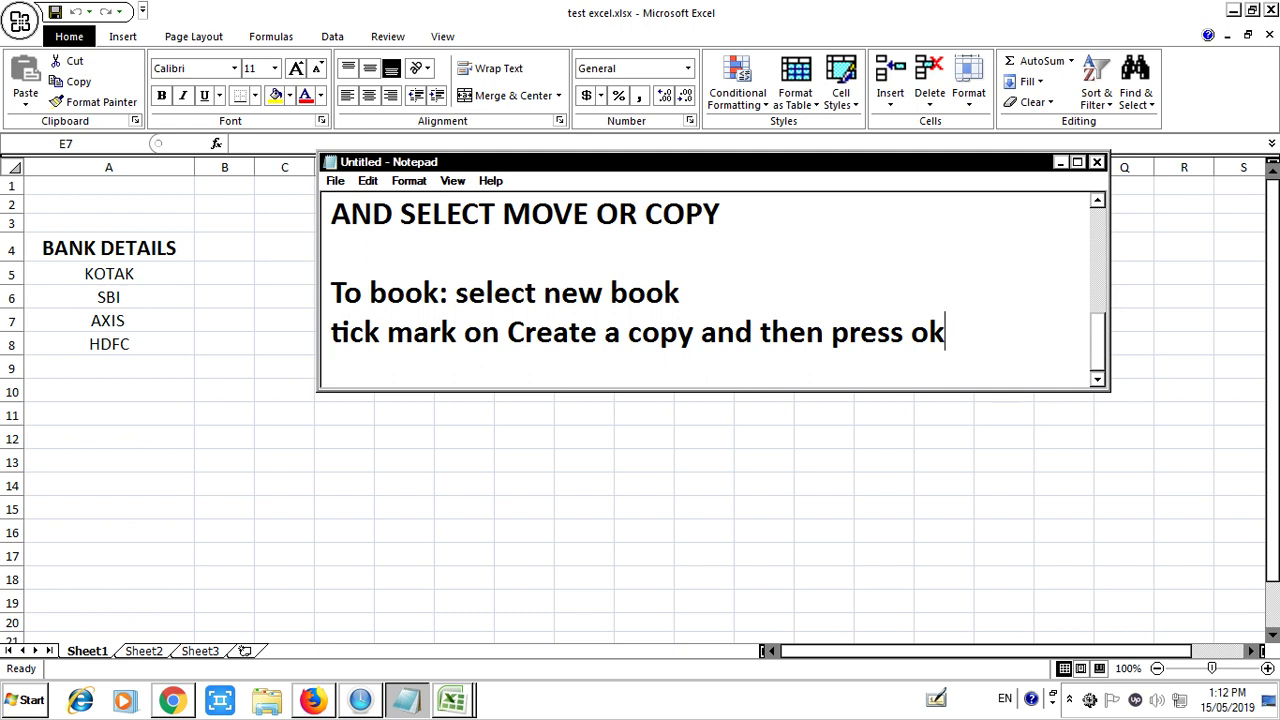
key("Return")
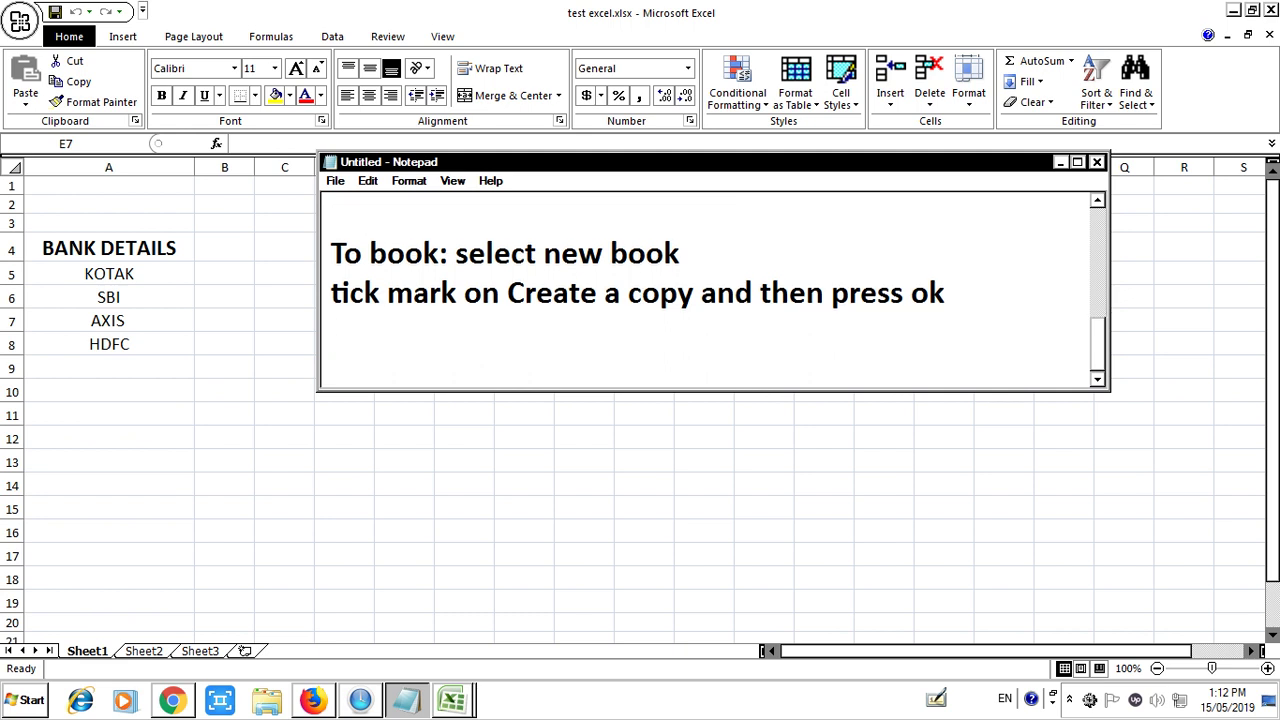
type("look now you ")
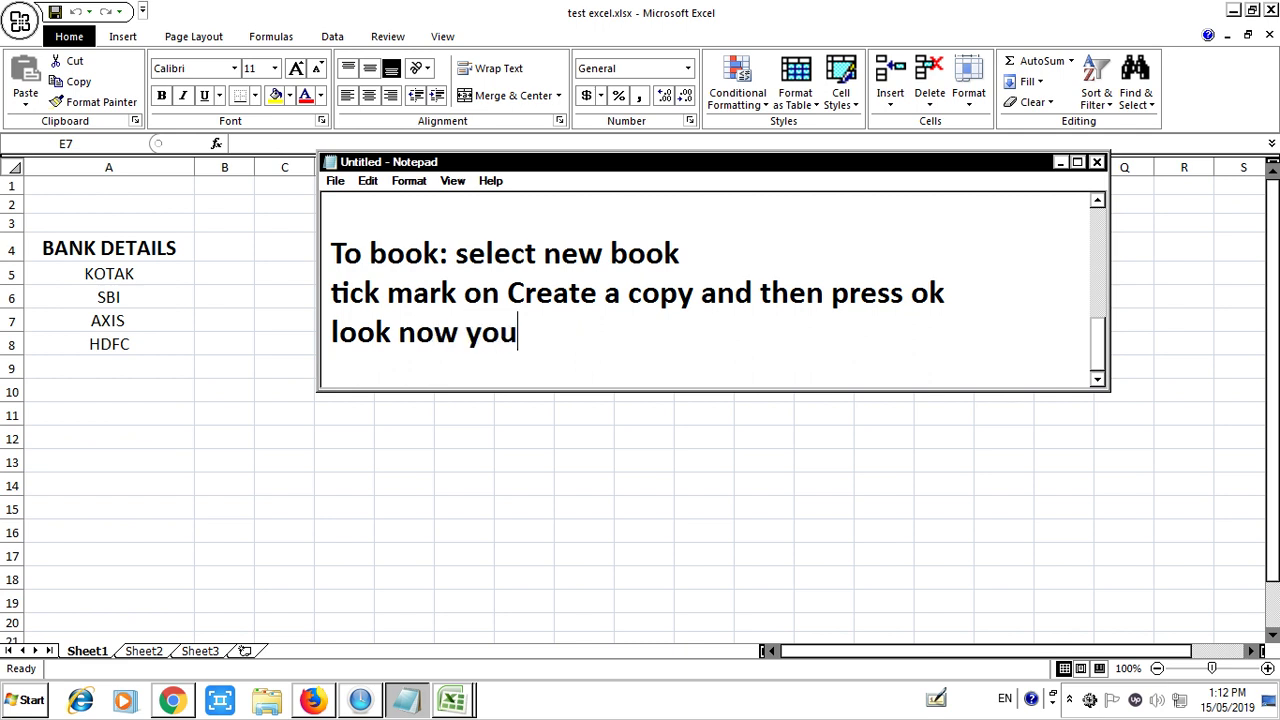
type("have ")
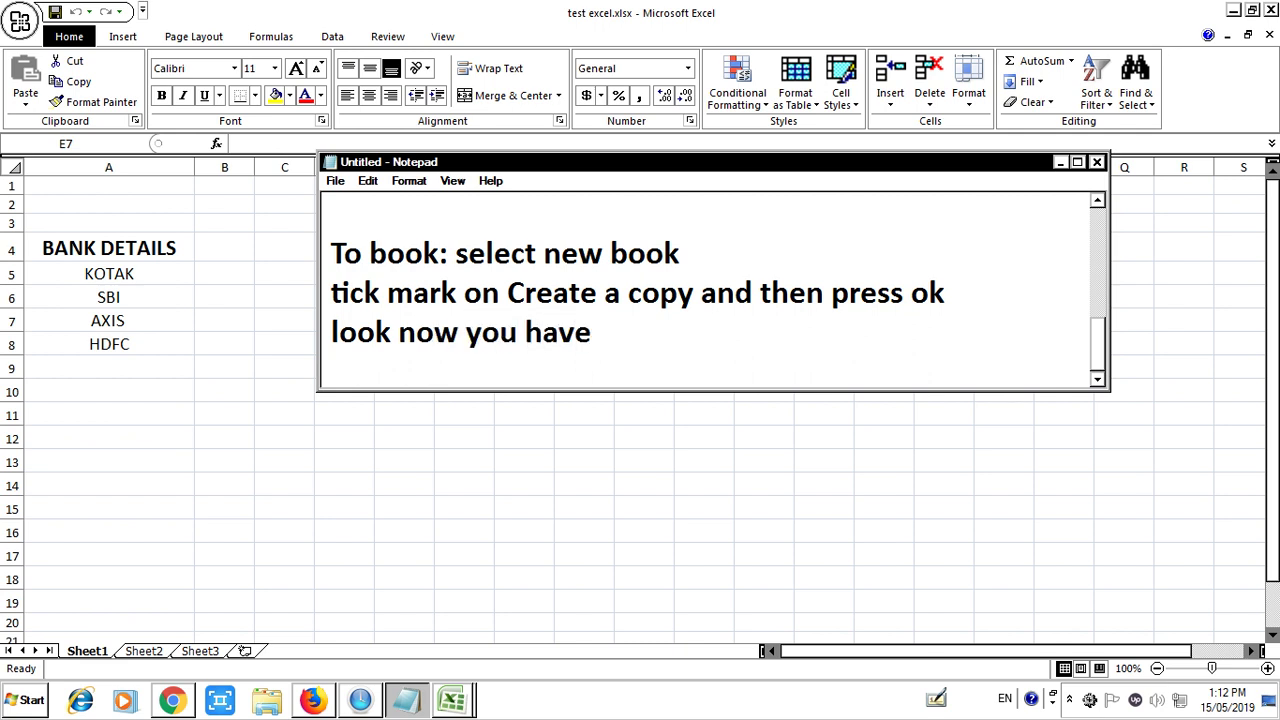
type("2 excel")
Finish 'look now you have 2 excel file' and add 'Text file is previous one and book 1 is new'.
type(" file")
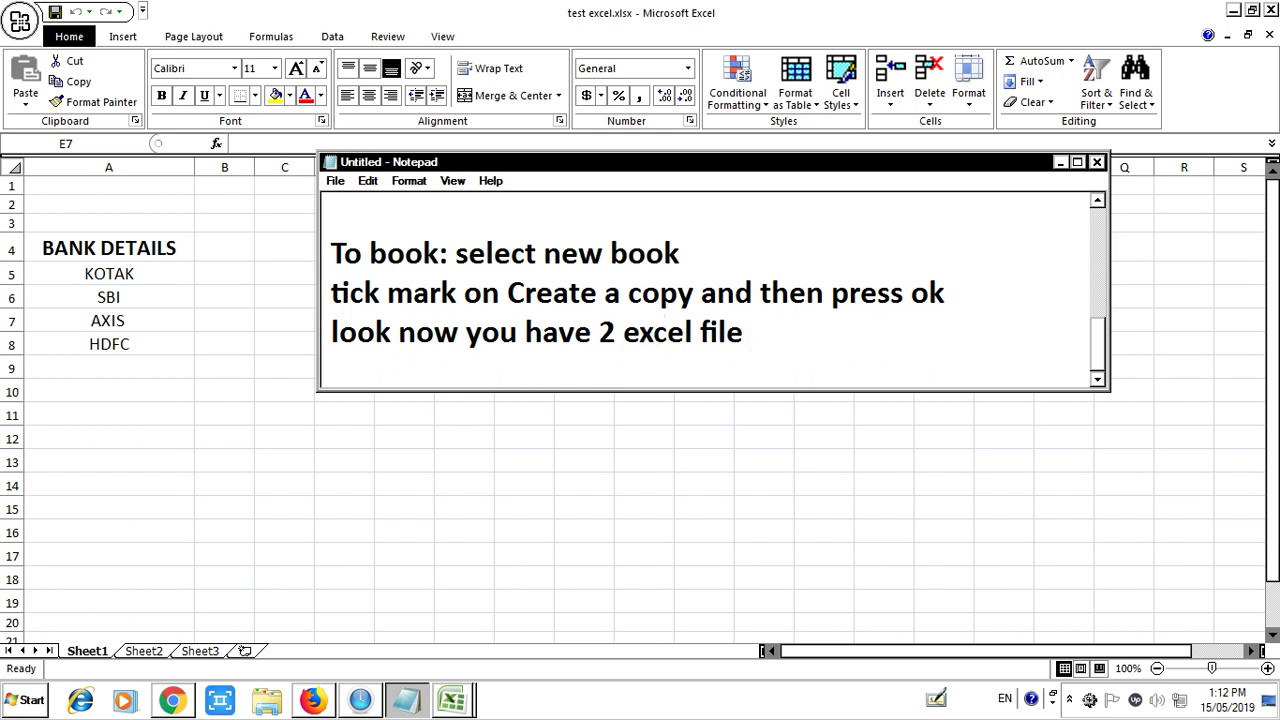
left_click(452, 700)
key("Return")
key("Return")
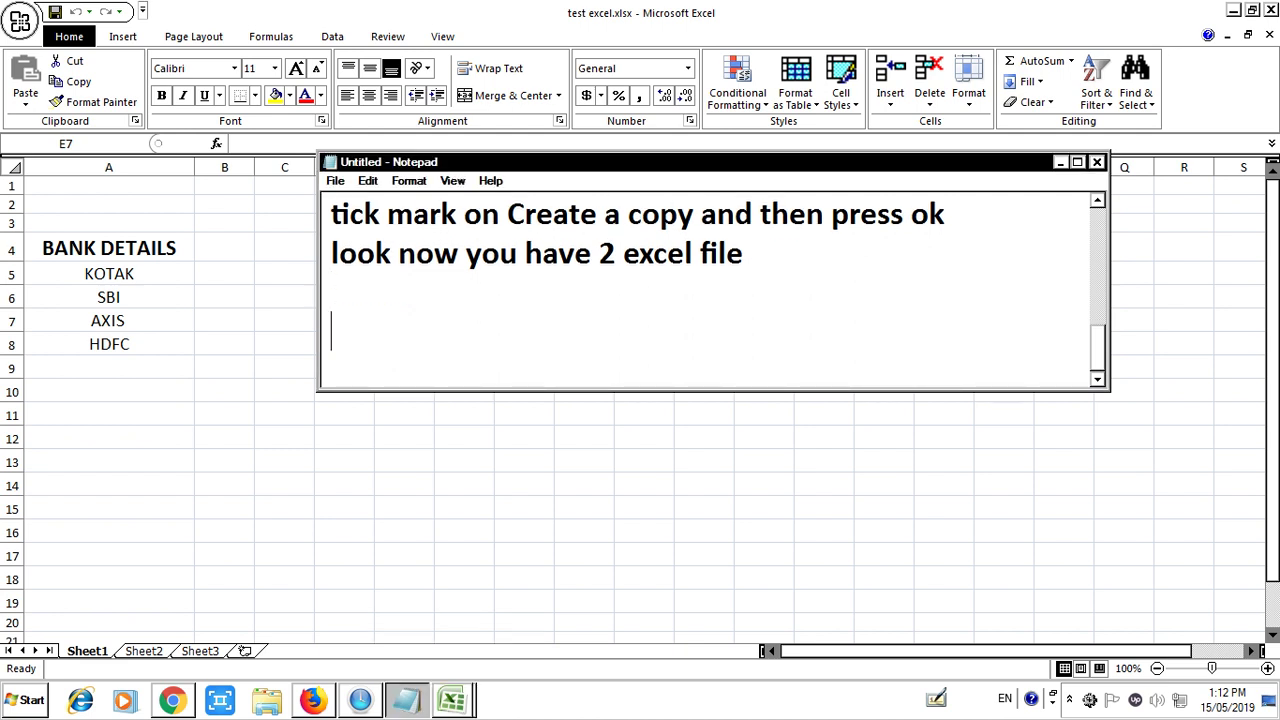
scroll(719, 276, "up", 1)
type("Text file is previous one and ")
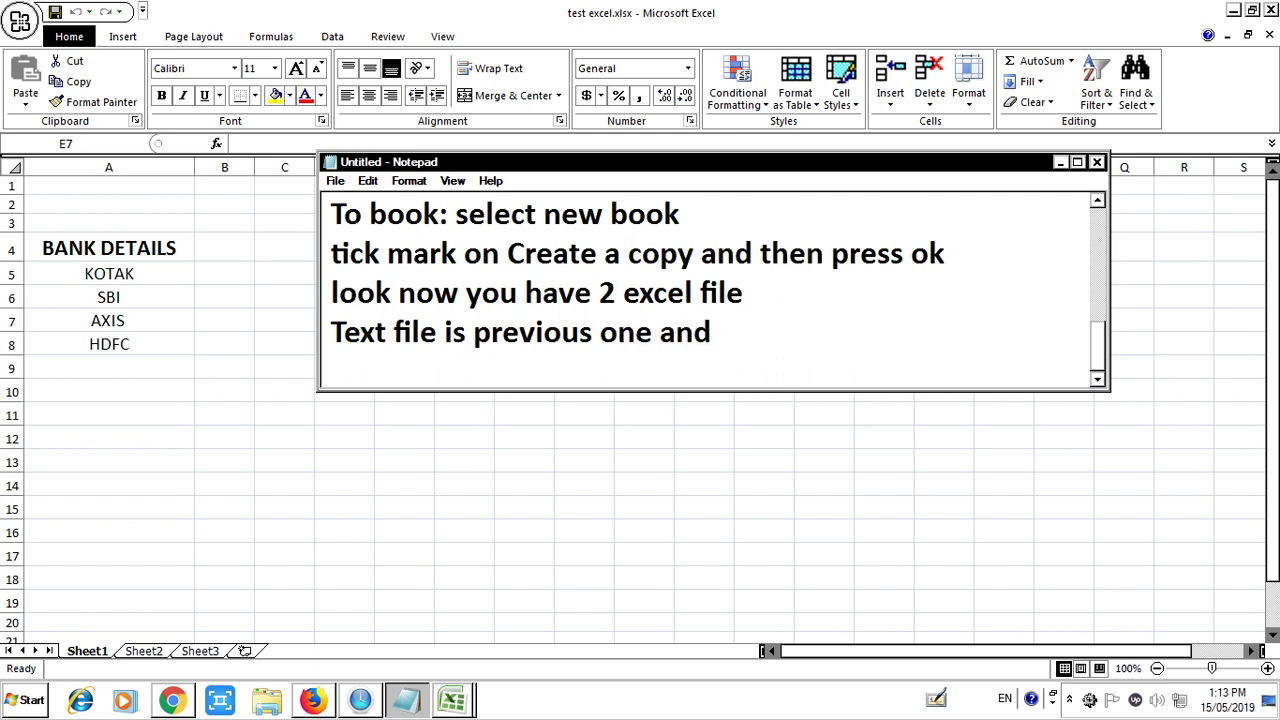
type("bokk")
key("BackSpace")
key("BackSpace")
key("BackSpace")
type("ok ")
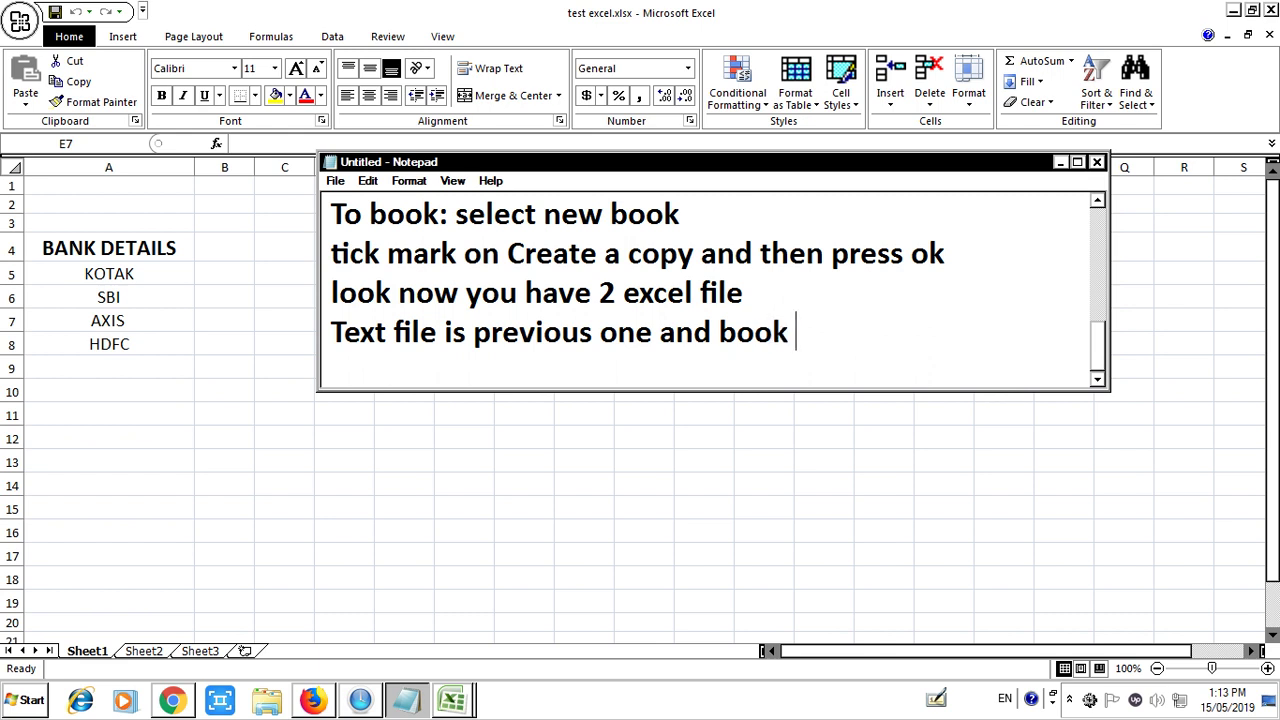
type("1 is new")
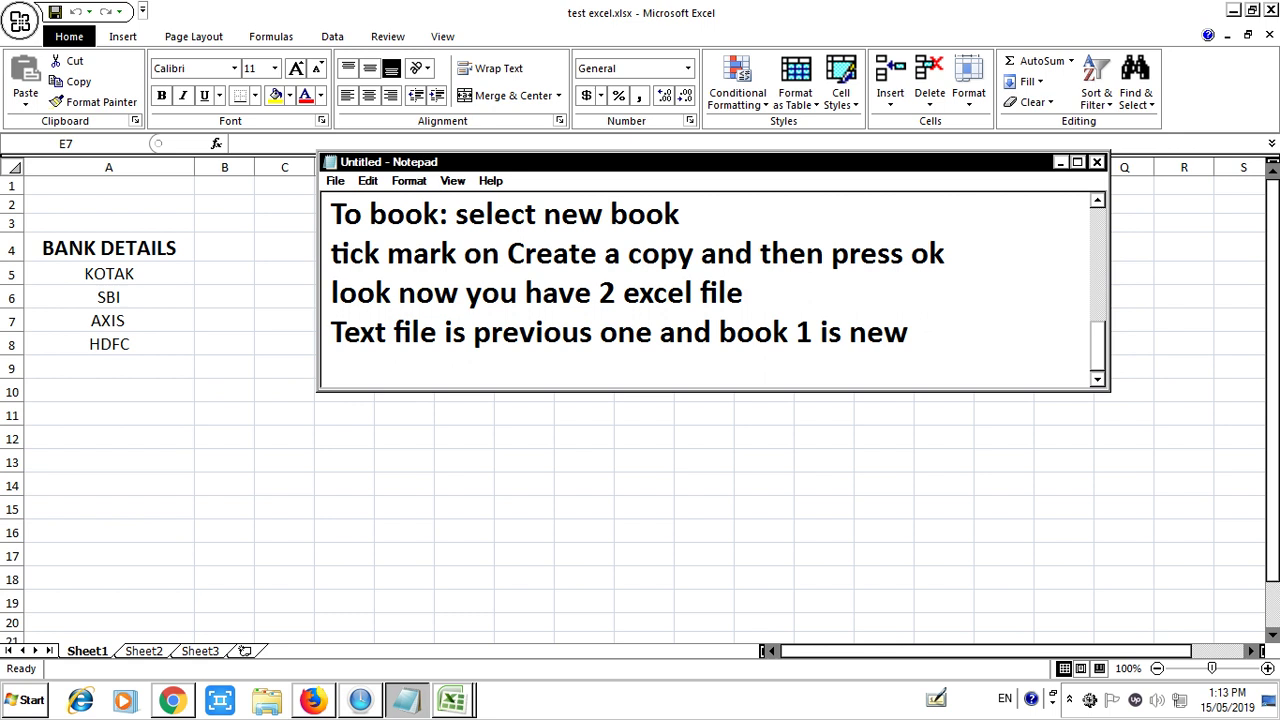
left_click(452, 698)
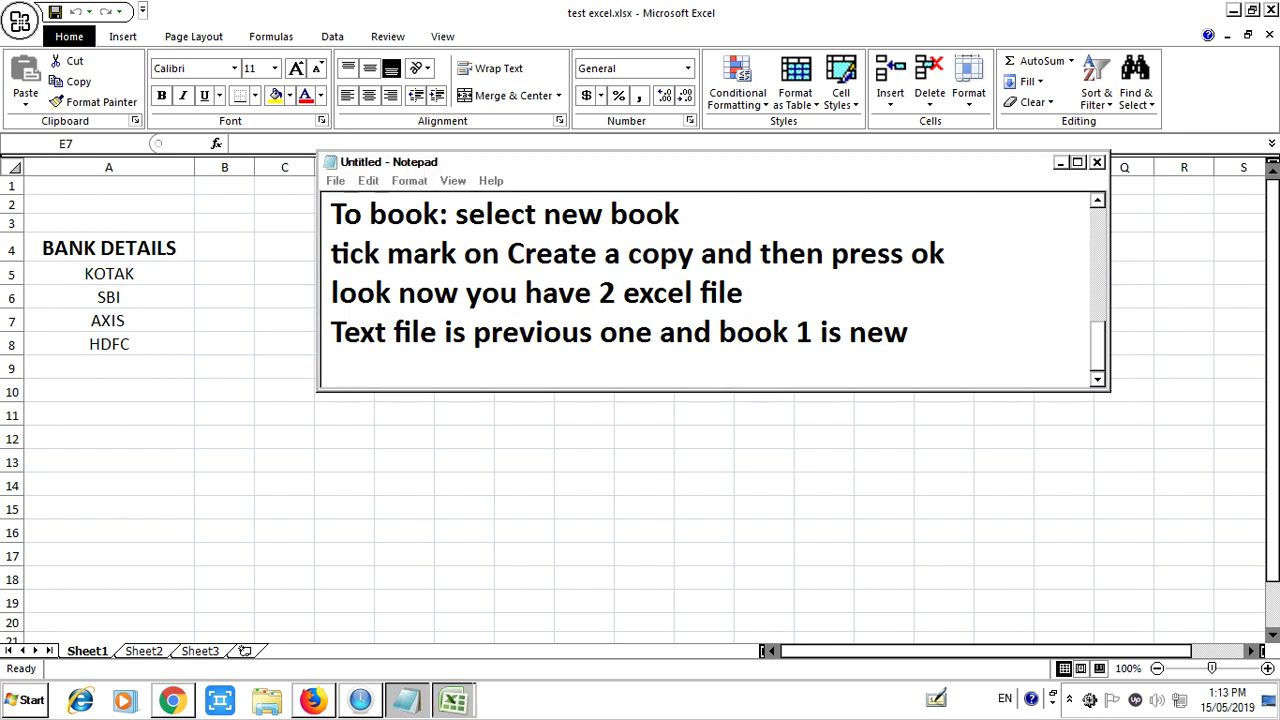
Bring Book1 forward and add the note 'press CTNL+S in book 1 excel and save'.
left_click(430, 663)
left_click(344, 368)
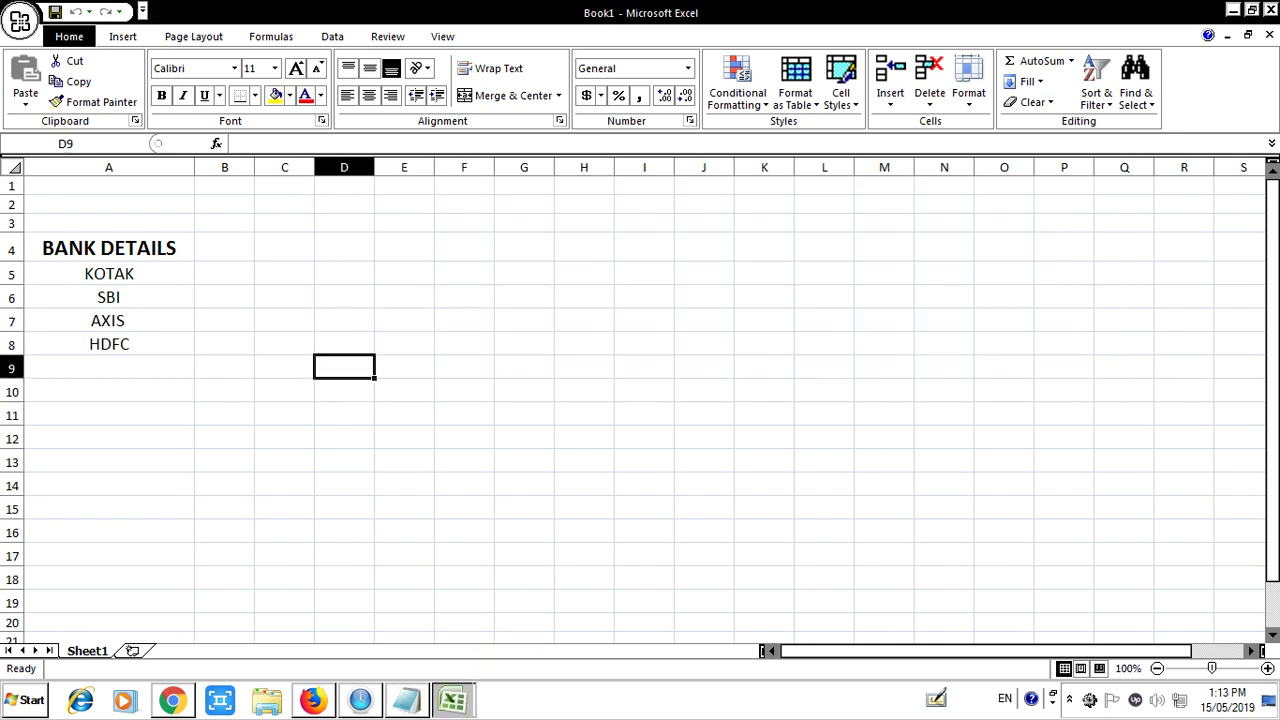
key("alt+Tab")
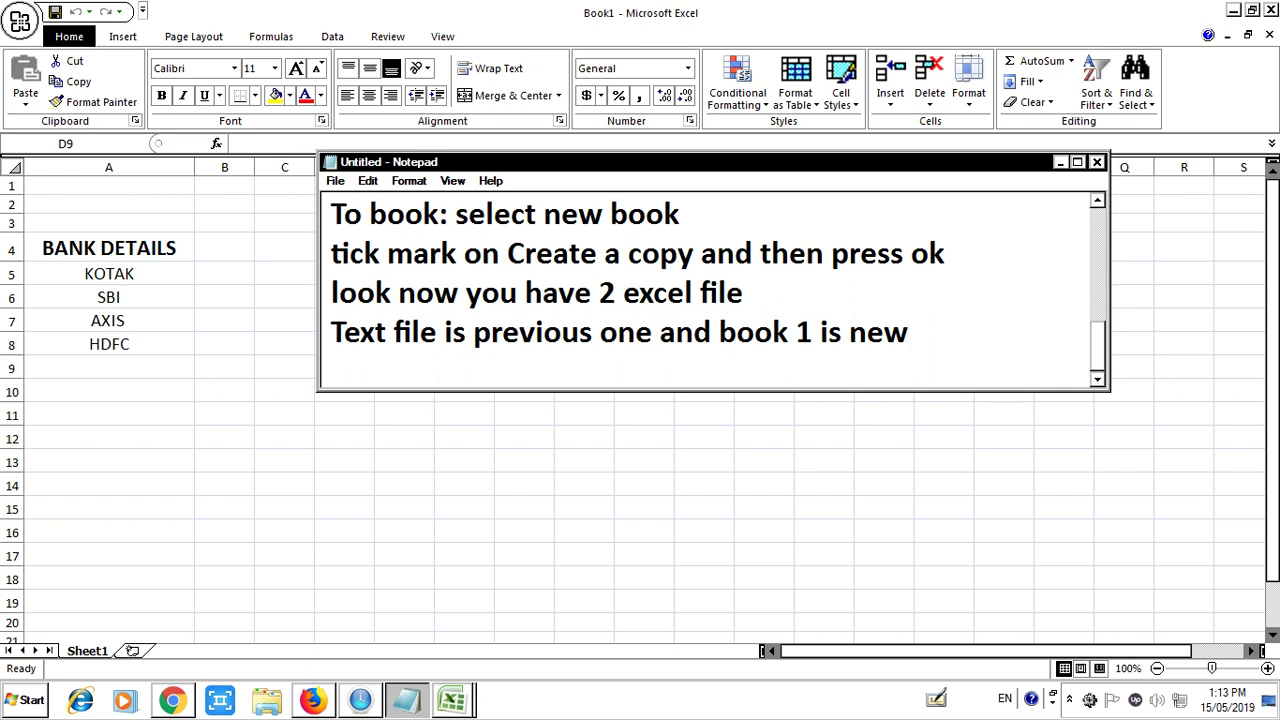
key("Return")
key("Return")
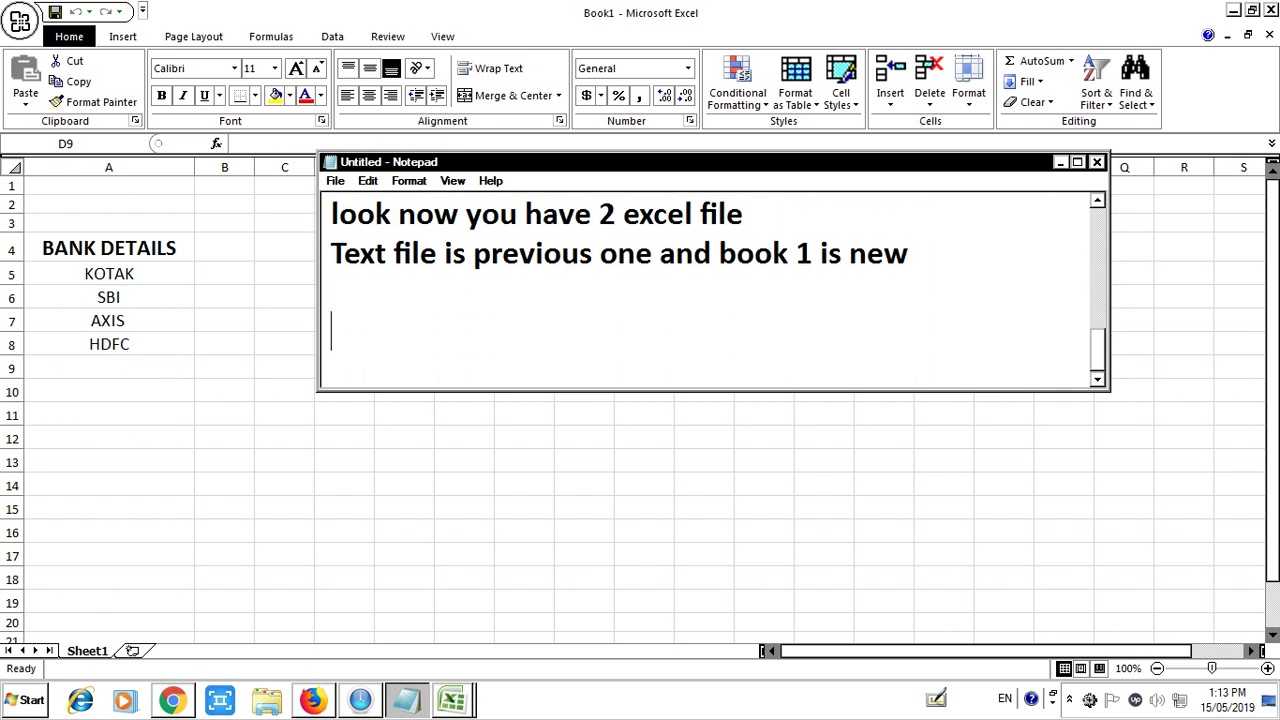
key("BackSpace")
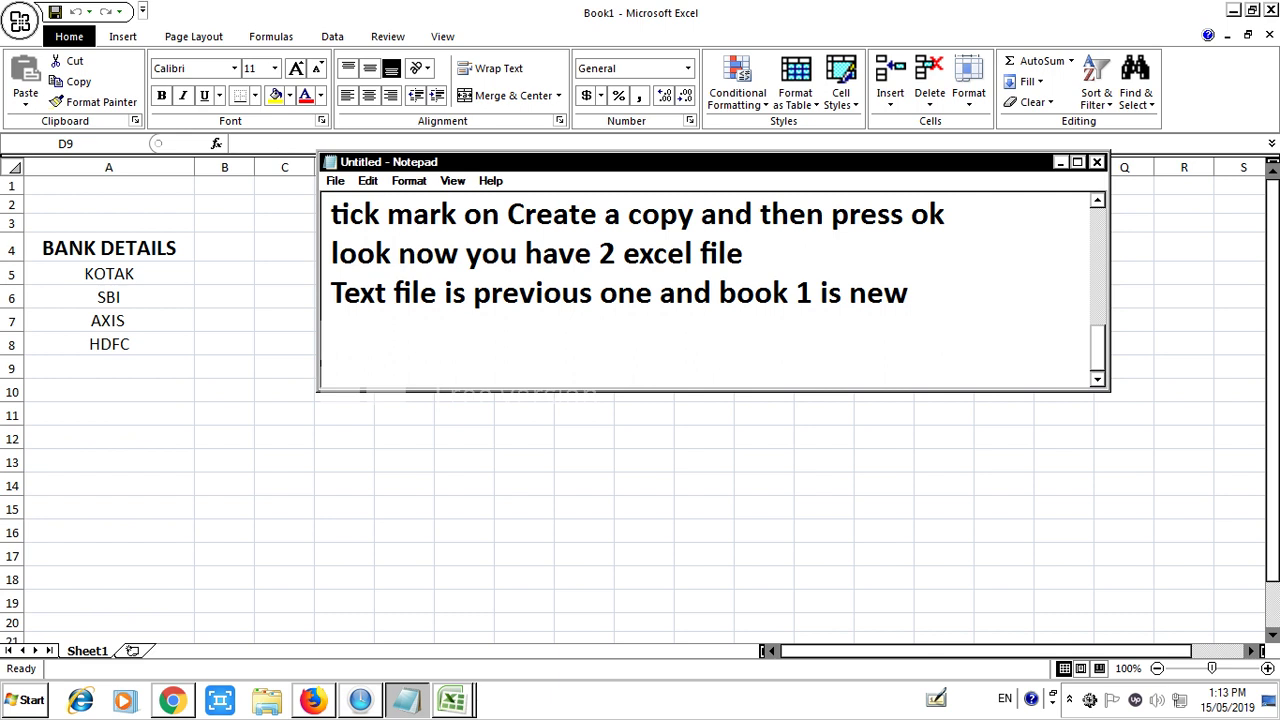
type("press CTNL+S in ")
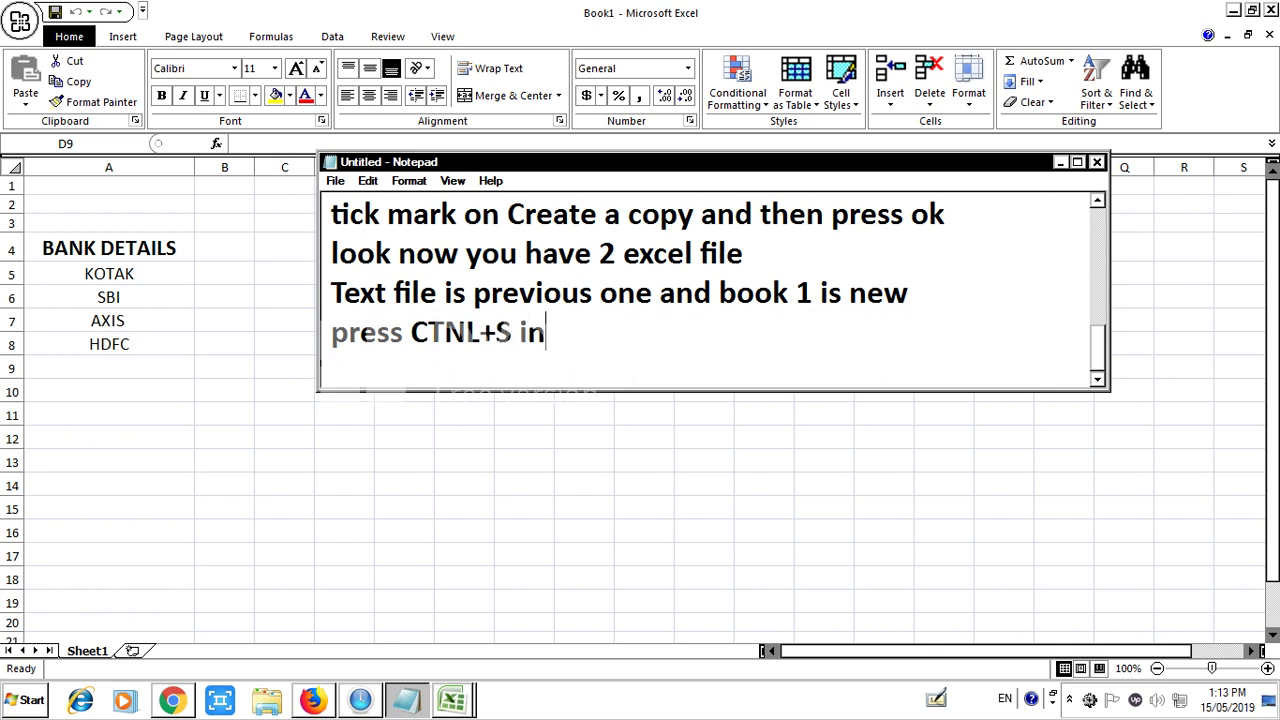
type("new ")
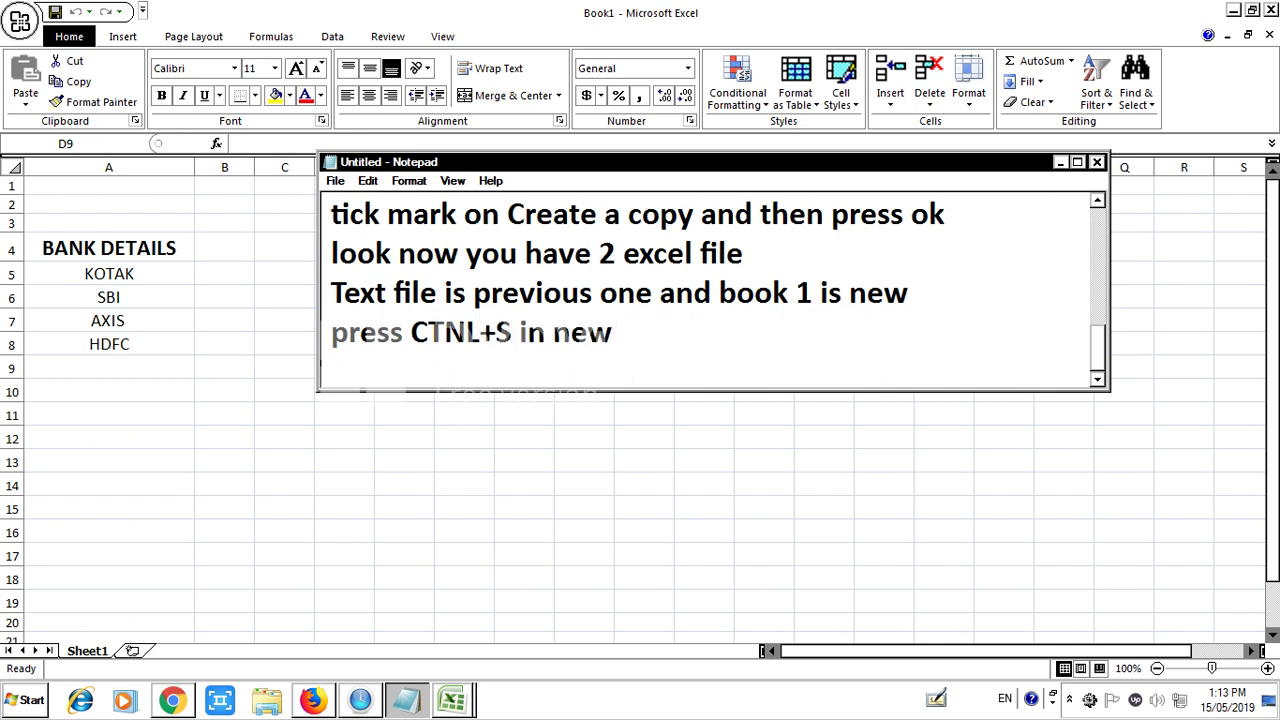
type("e")
key("BackSpace")
key("BackSpace")
key("BackSpace")
key("BackSpace")
key("BackSpace")
type("book 1 excel")
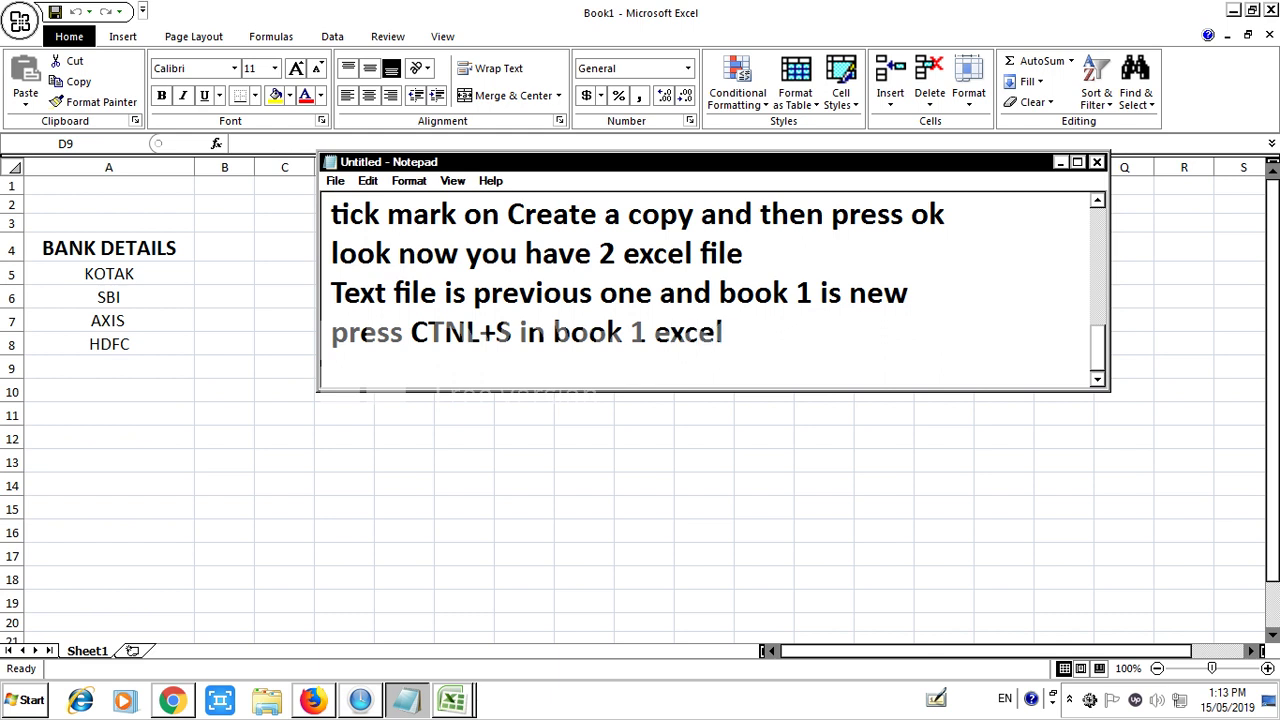
type(" and save")
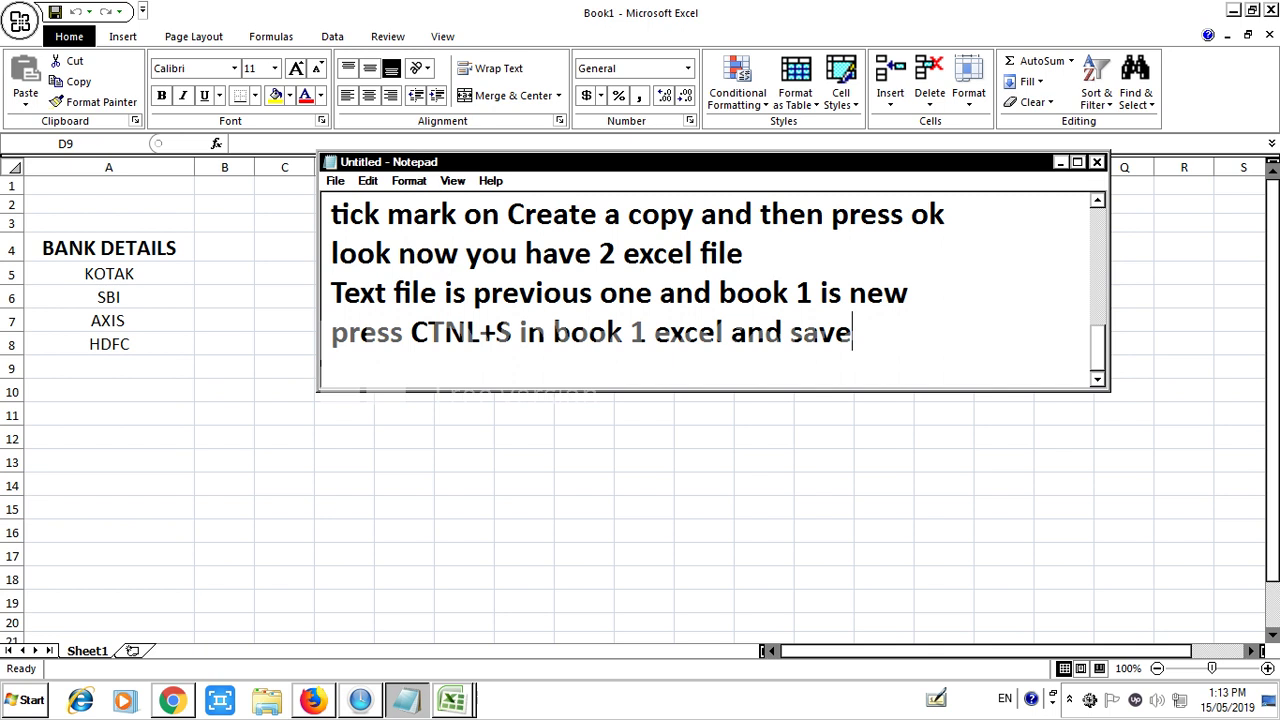
key("alt+Tab")
left_click(404, 367)
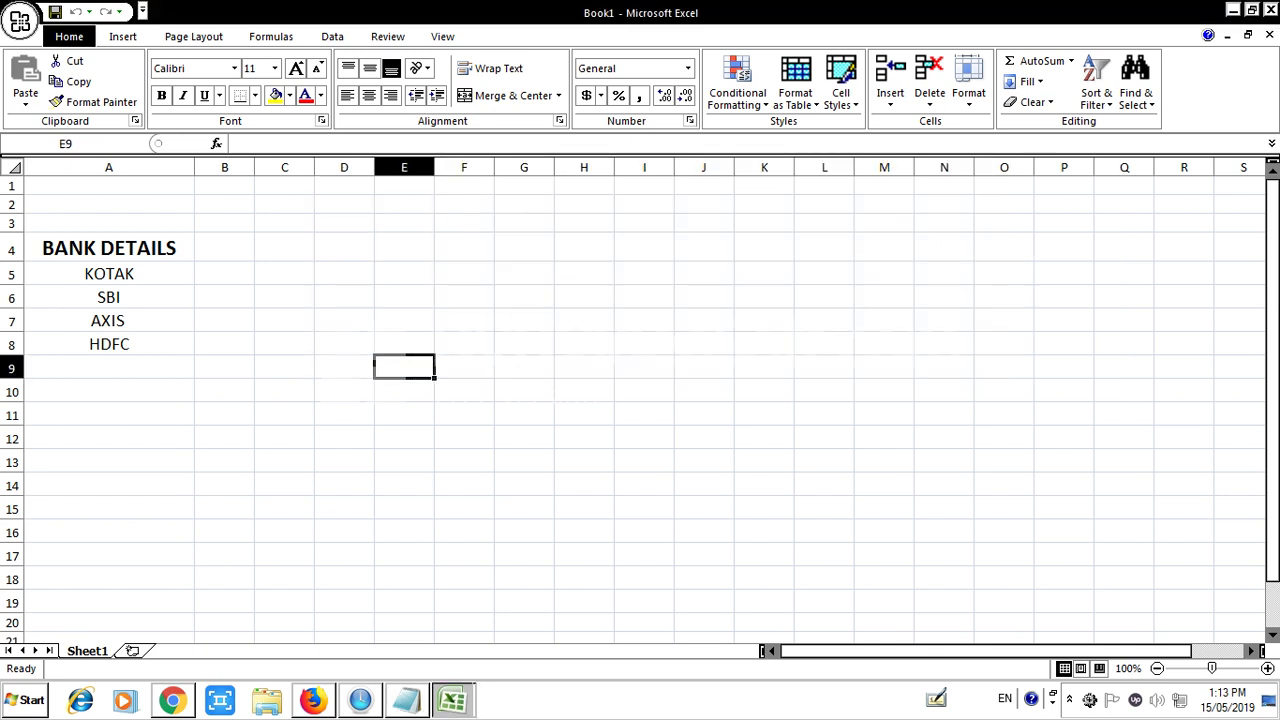
Save Book1 as Book1.xlsx on the Desktop, noting 'secelt your path for save file' meanwhile.
key("ctrl+s")
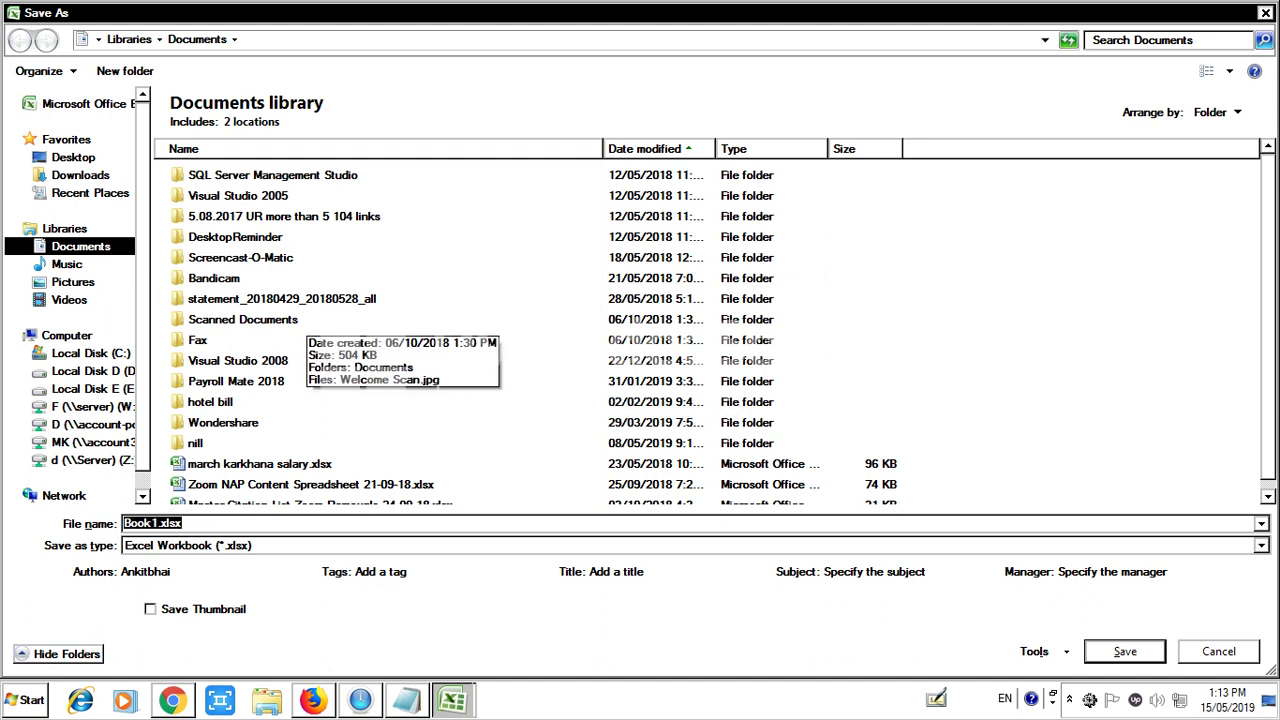
left_click(73, 157)
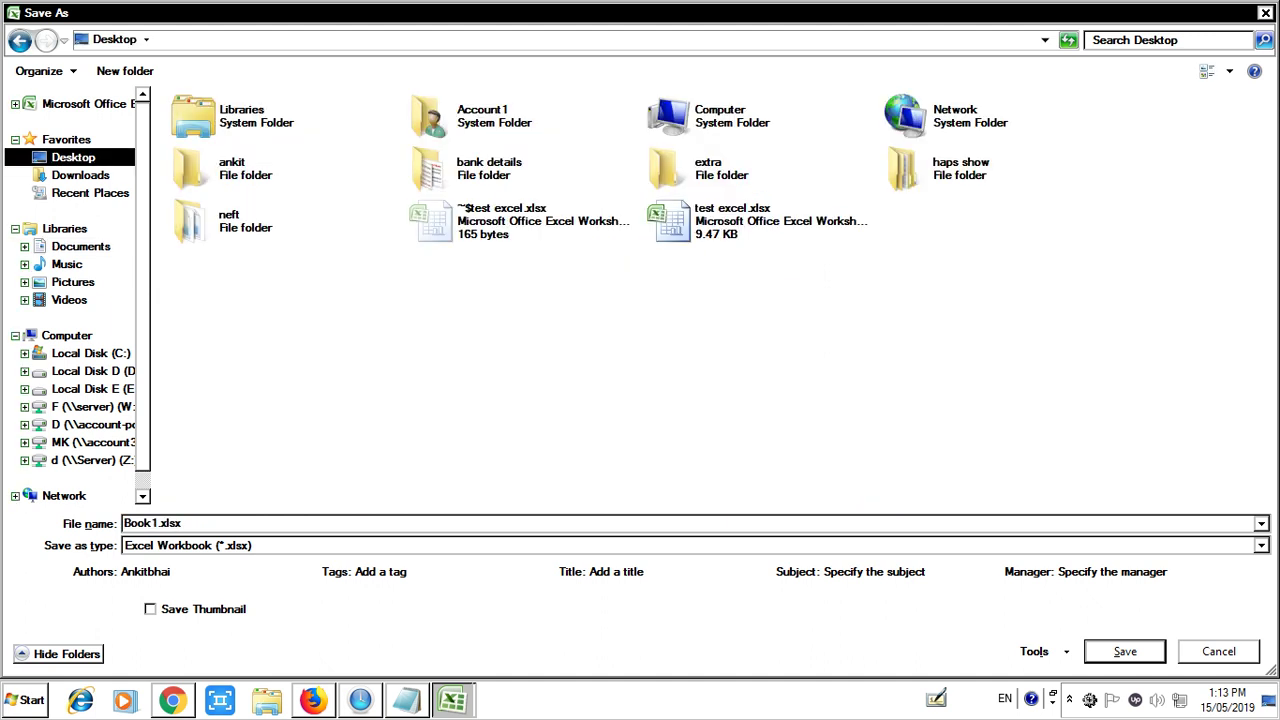
key("alt+Tab")
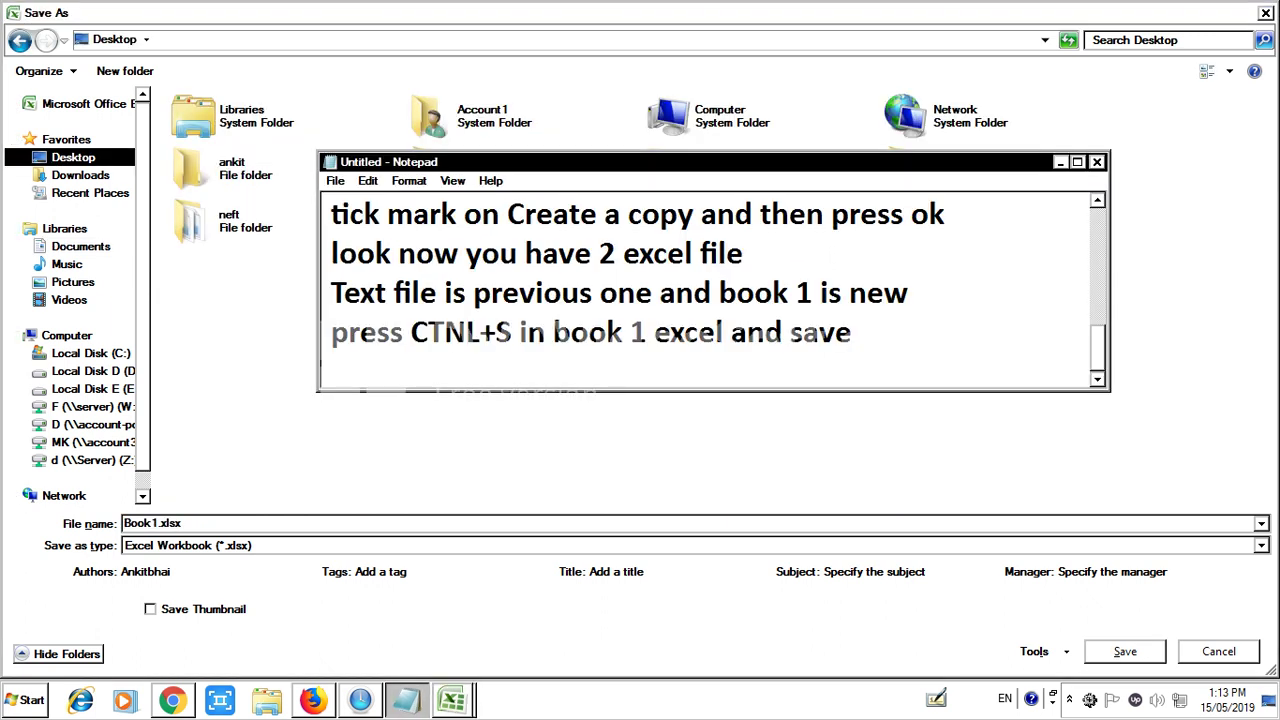
key("Return")
type("secelt your path ")
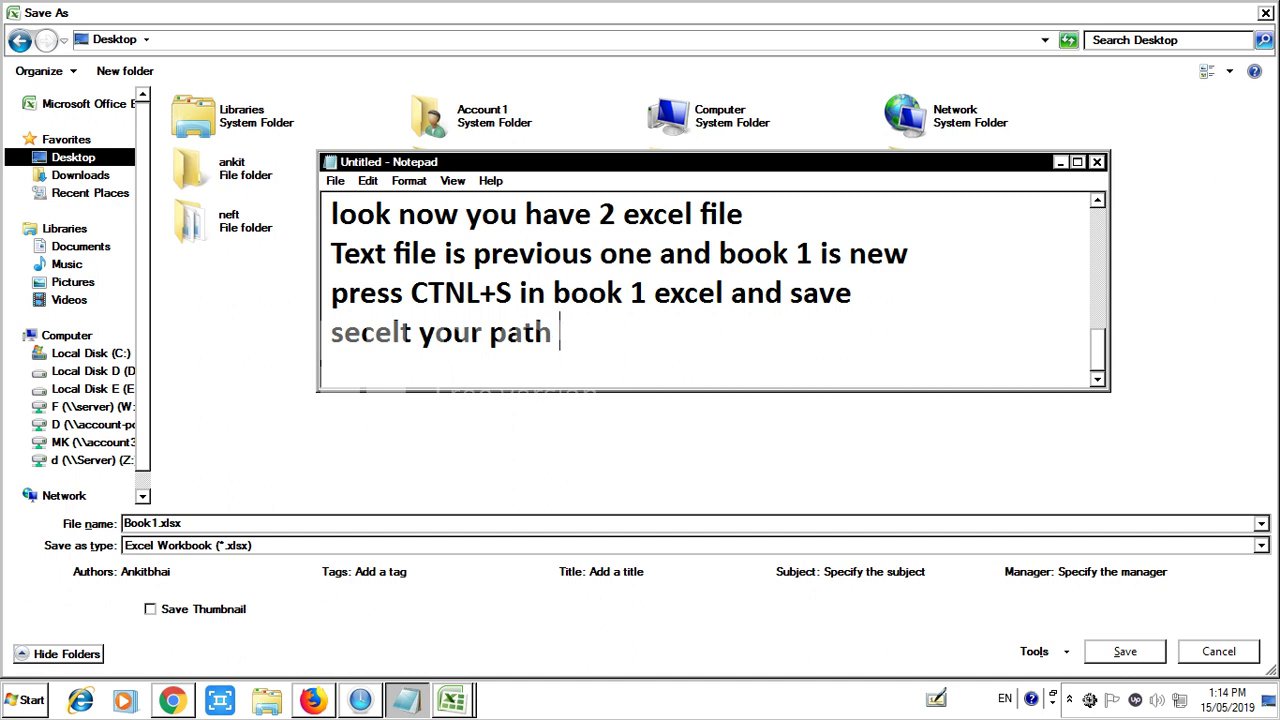
type("for sa")
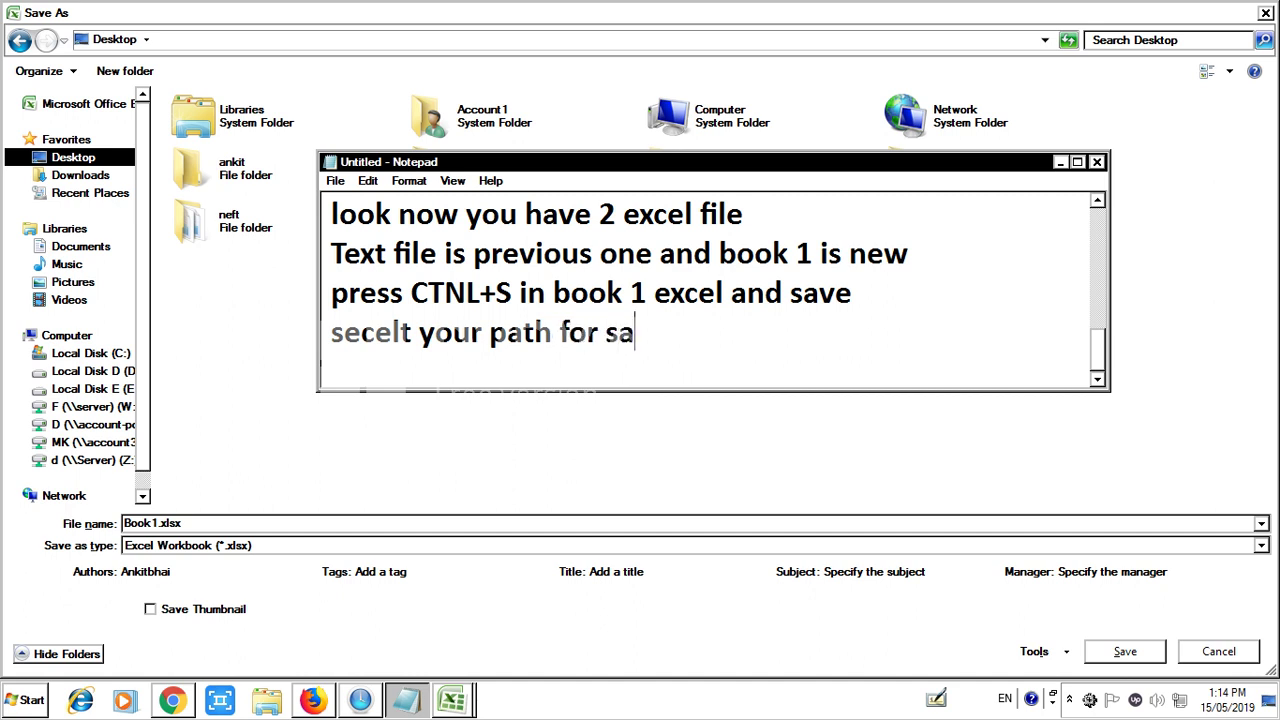
type("ve file")
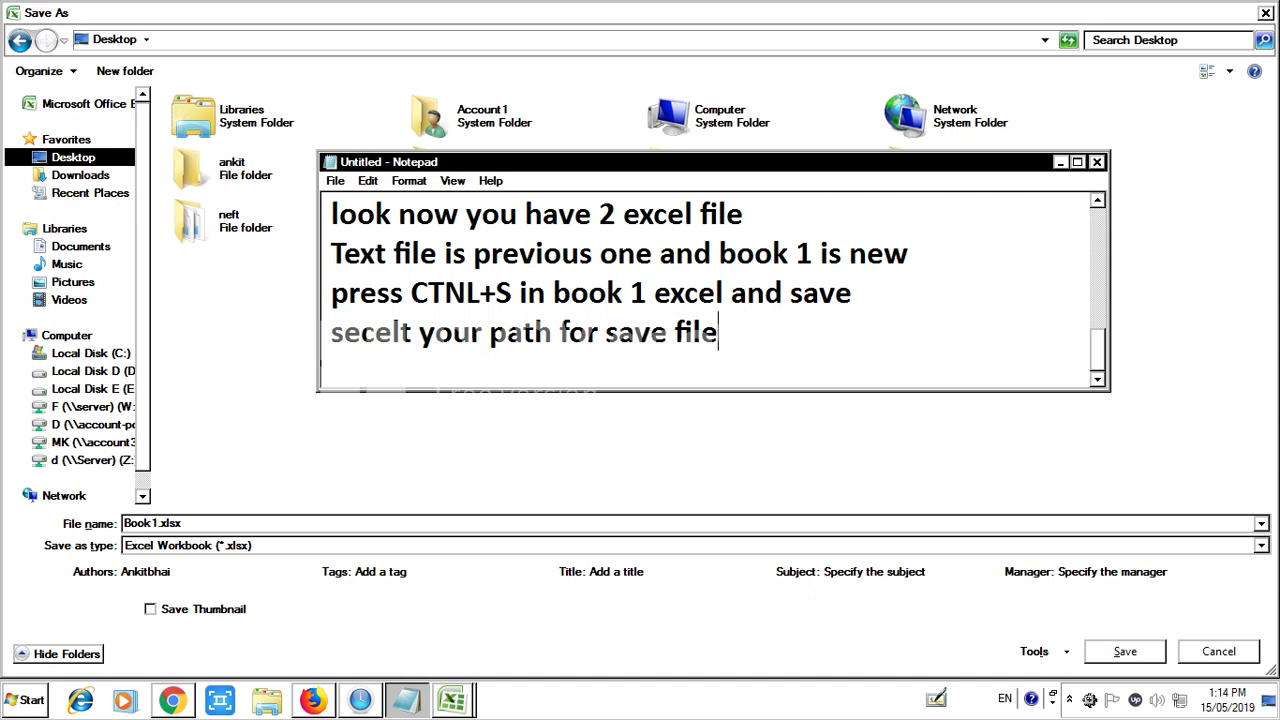
left_click(1061, 162)
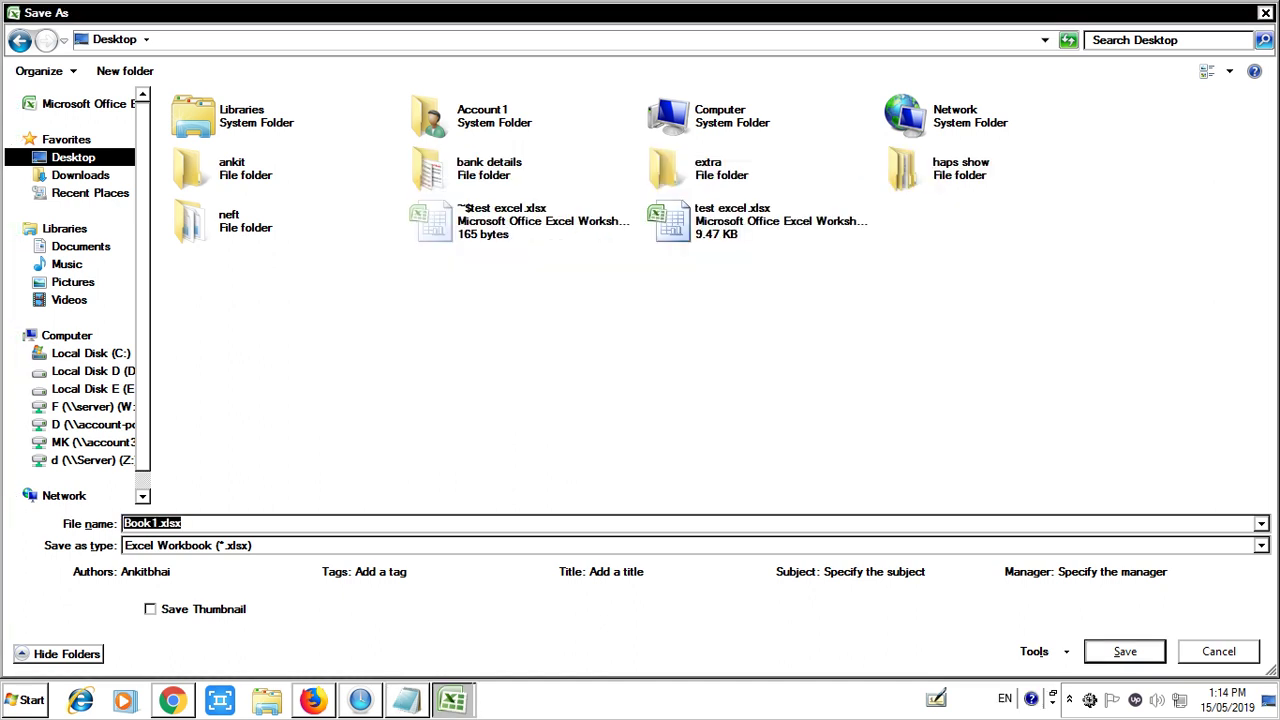
left_click(1125, 651)
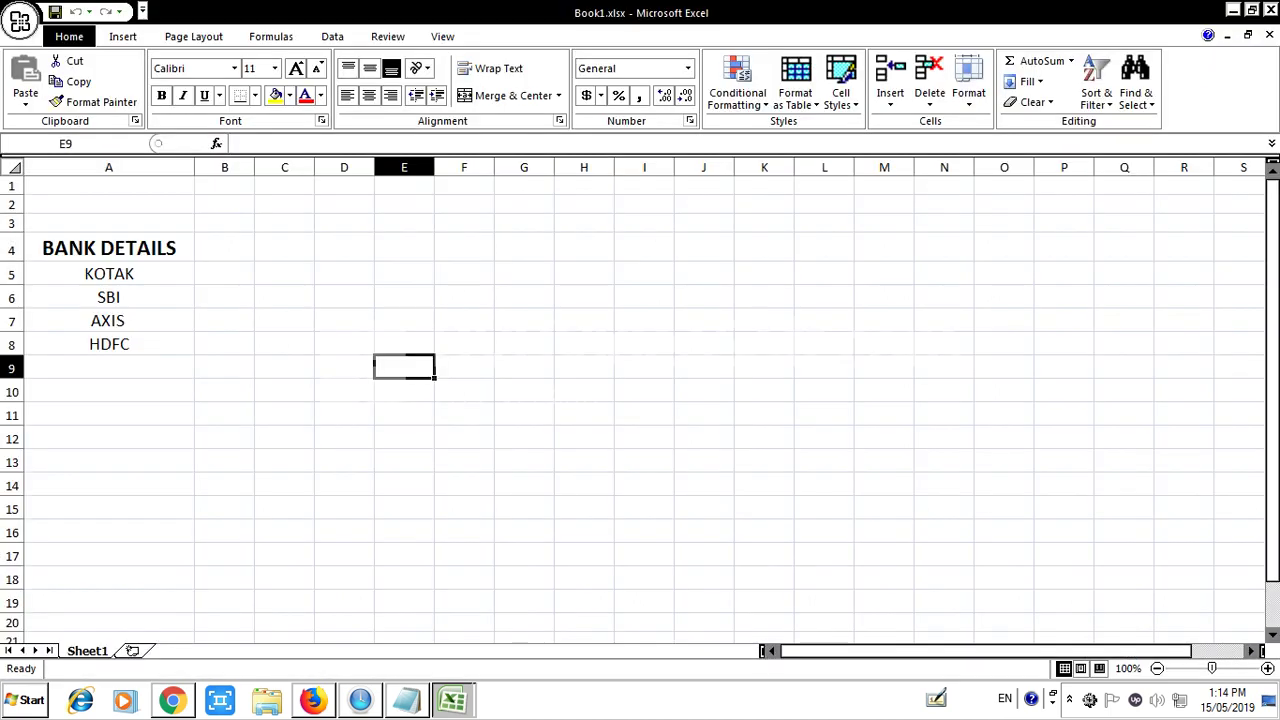
Add the line 'ok done new excel file saved' to the Notepad notes, then close Excel.
left_click(406, 699)
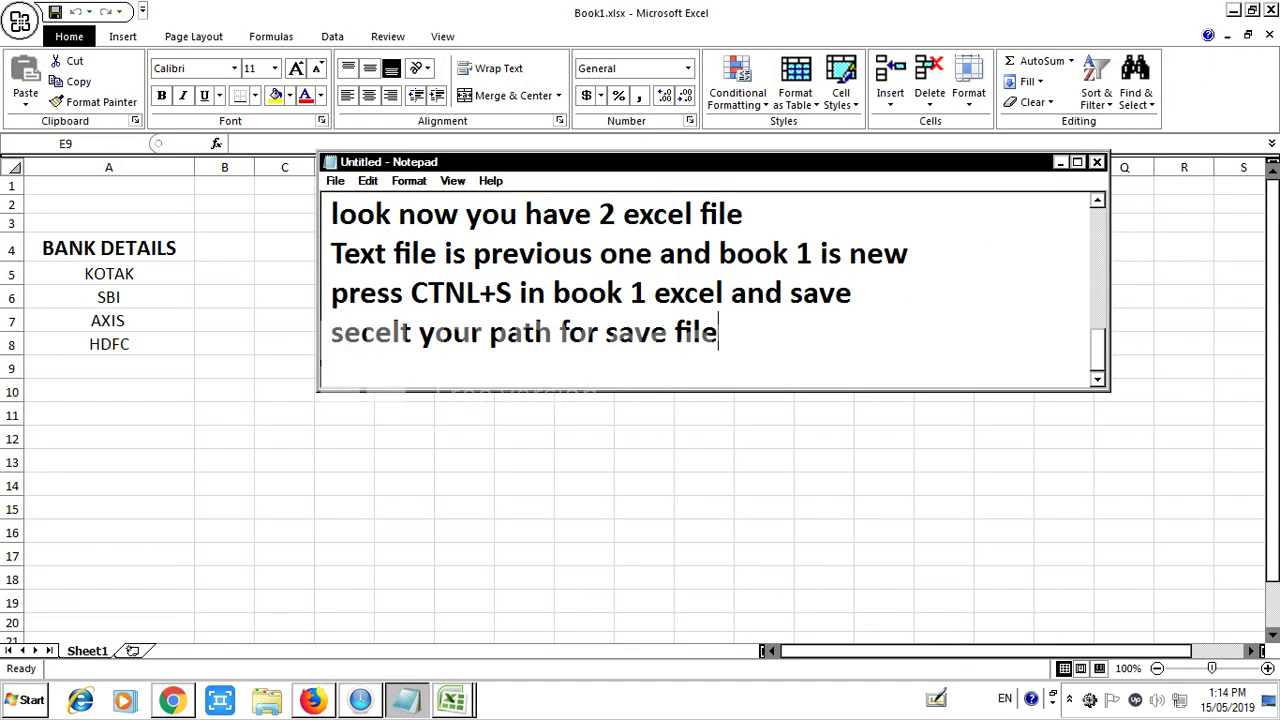
key("Return")
type("ok done new excel file sa")
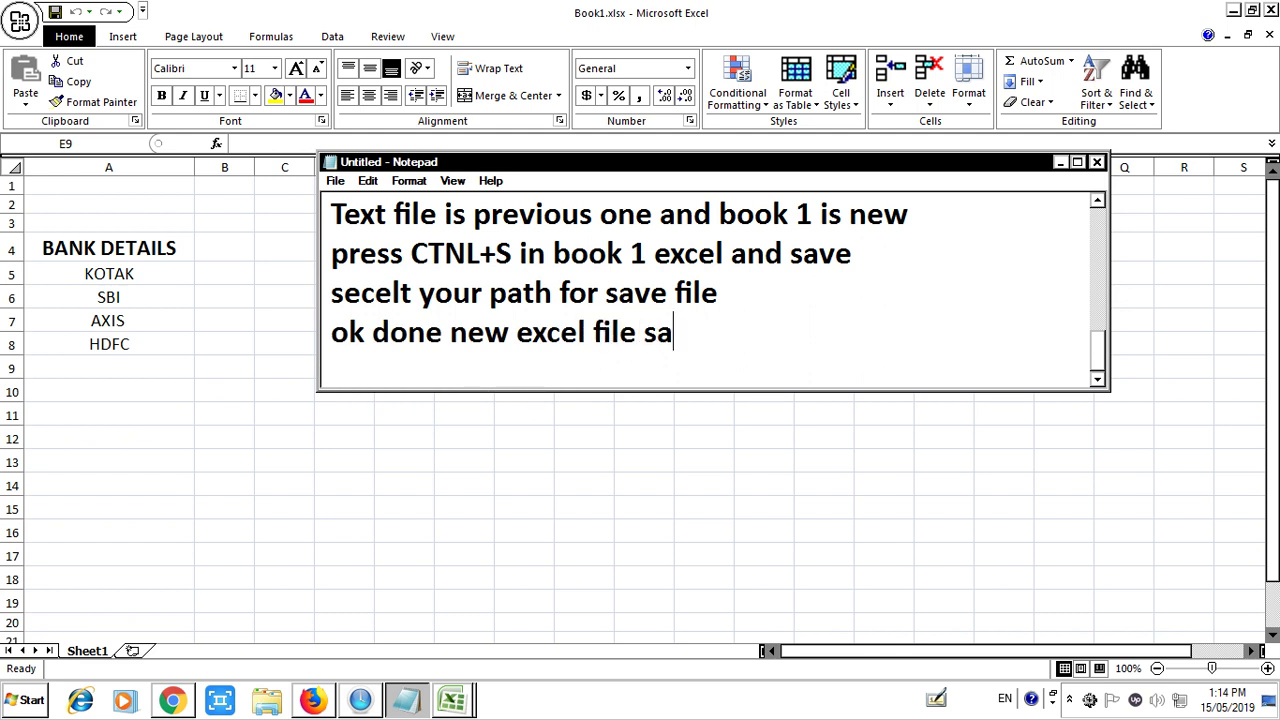
type("ved")
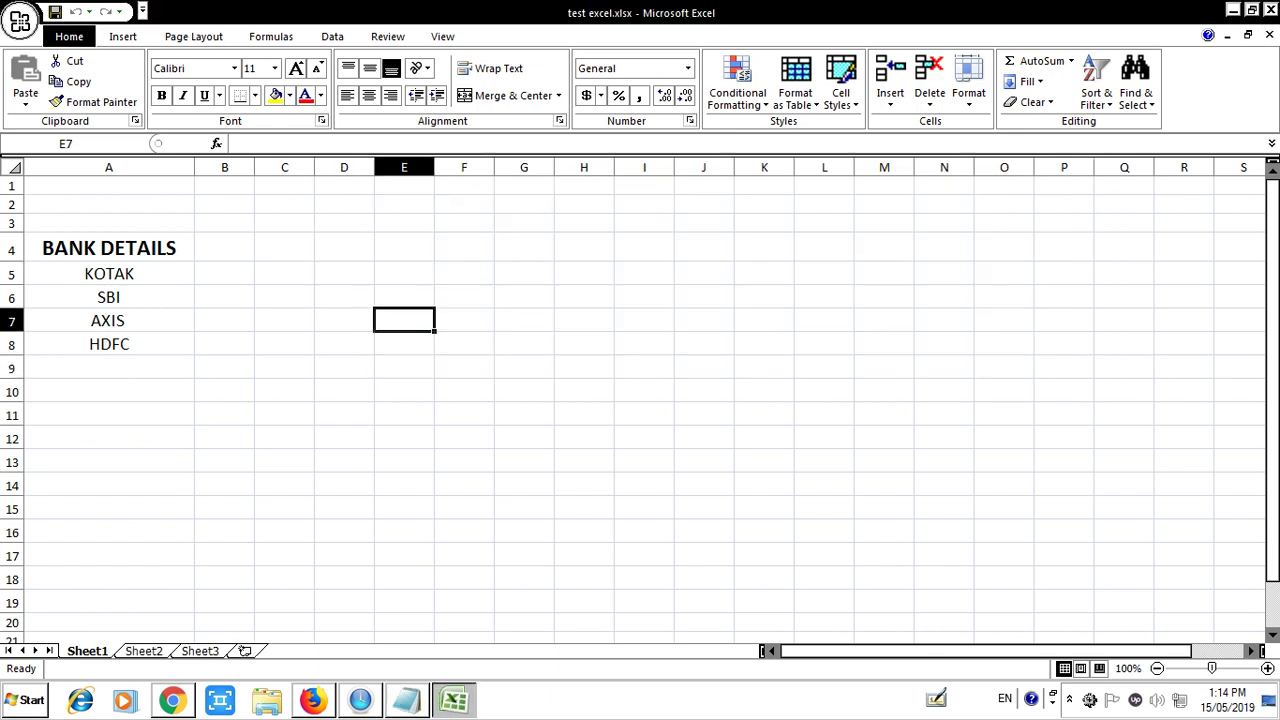
left_click(1269, 9)
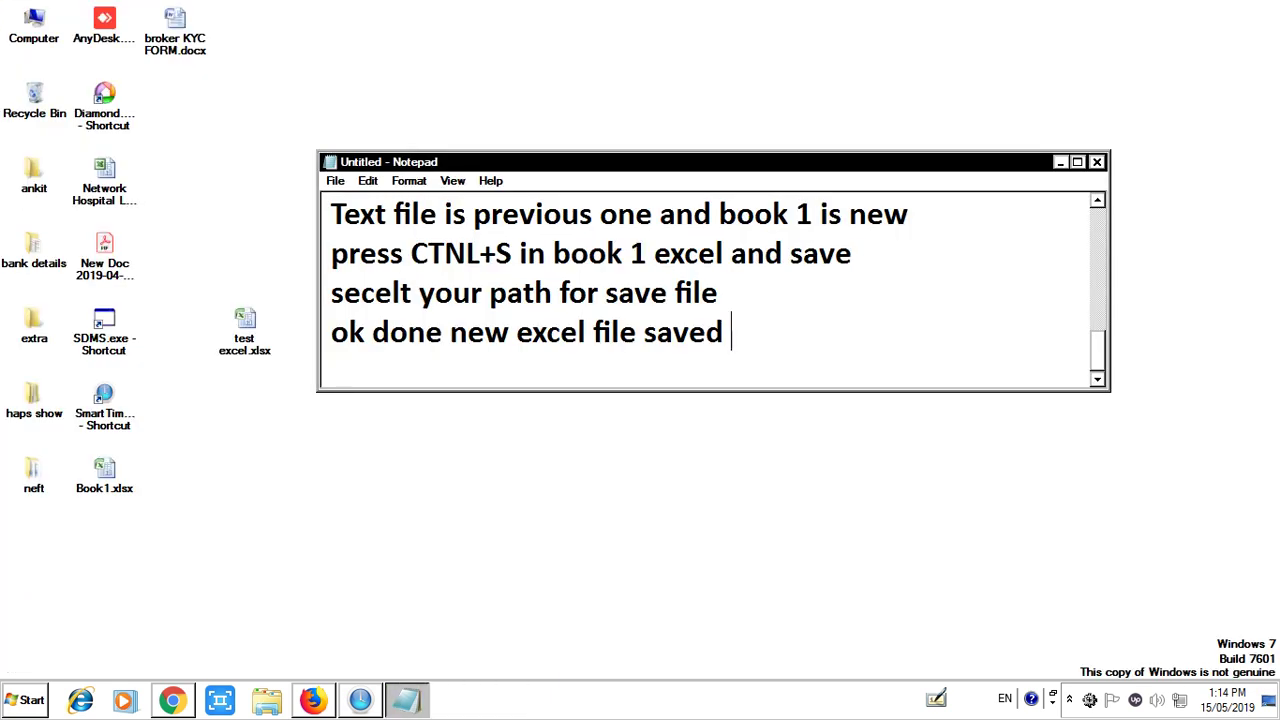
Move the notes window lower, place Book1.xlsx beside test excel.xlsx on the desktop, and reopen Book1.xlsx.
mouse_move(600, 161)
left_mouse_down()
mouse_move(595, 497)
mouse_move(659, 221)
mouse_move(651, 193)
left_mouse_up()
left_click(104, 475)
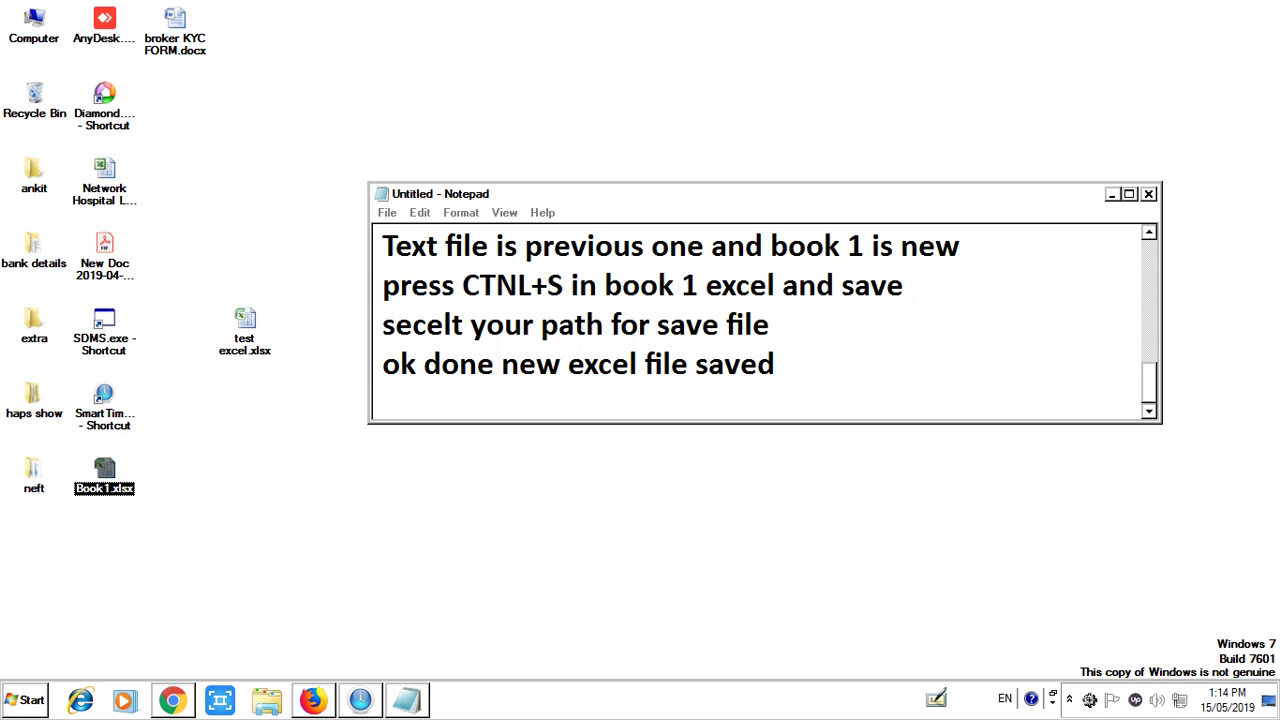
left_click_drag(104, 475, 315, 325)
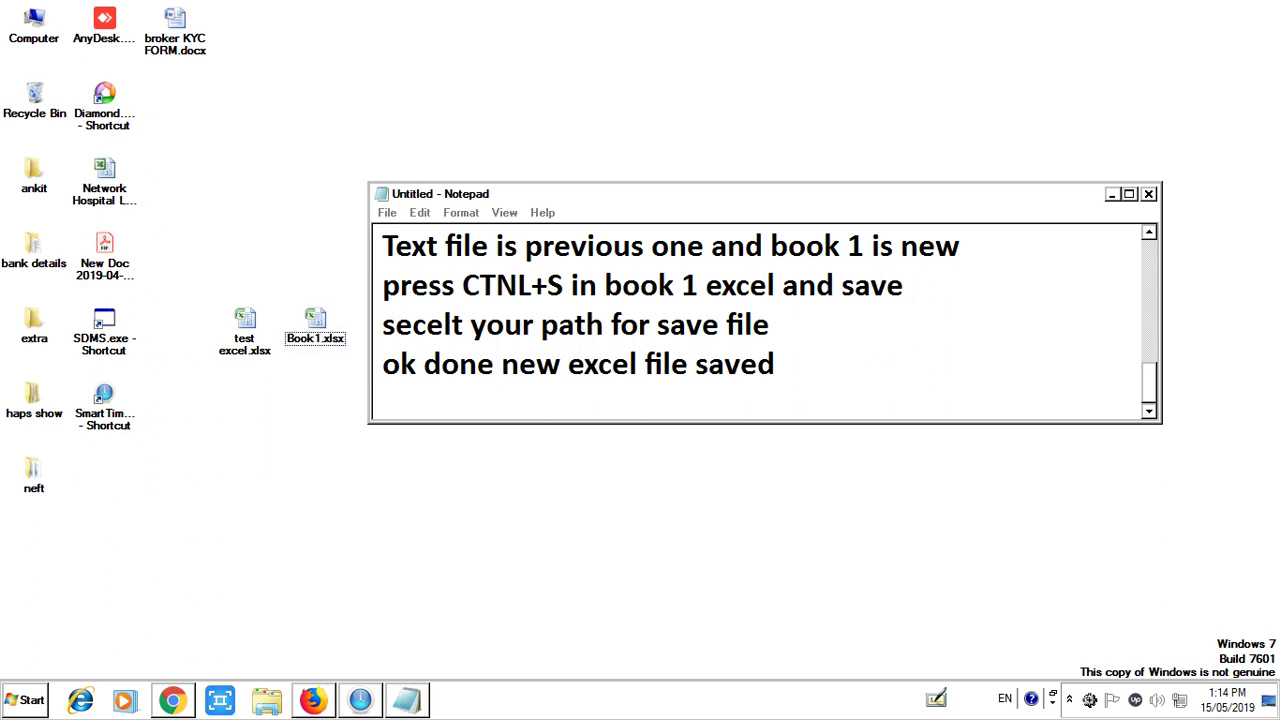
left_click(244, 330)
left_click(315, 325)
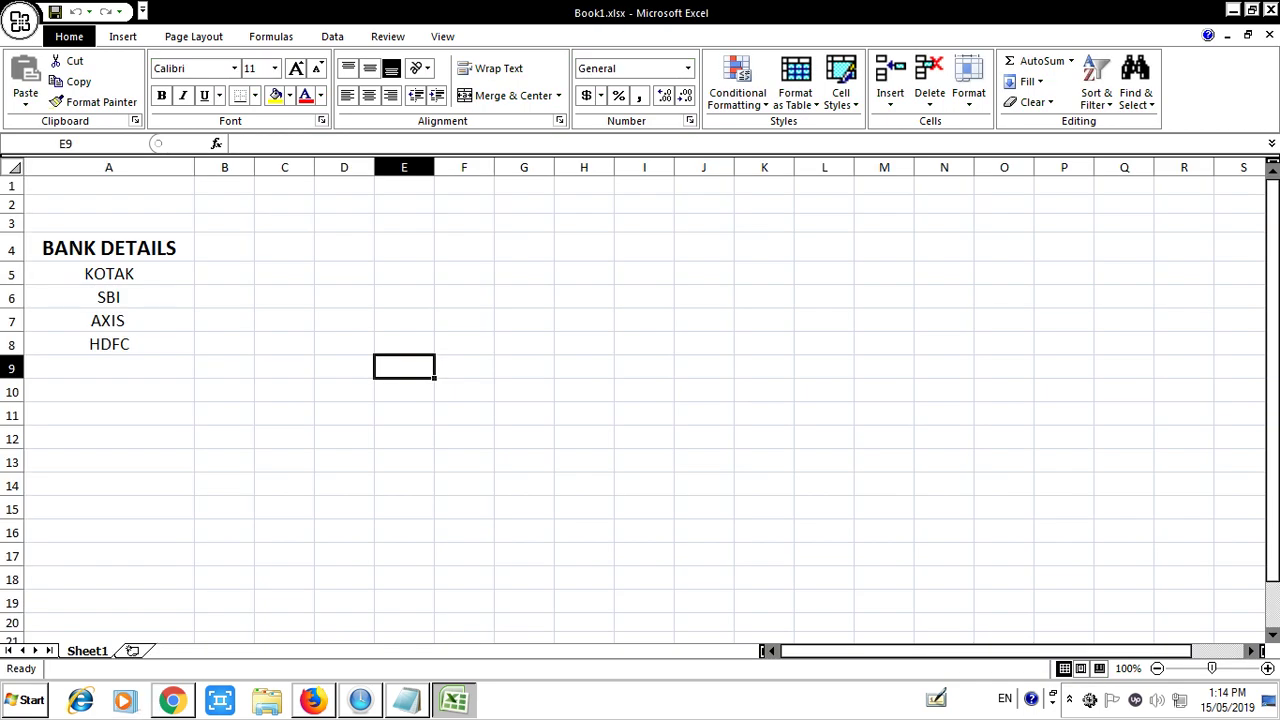
Check the bank details list A4:A8, then note 'Look at here only sheet 1 copy found here' in Notepad.
left_click_drag(109, 248, 109, 344)
left_click(224, 460)
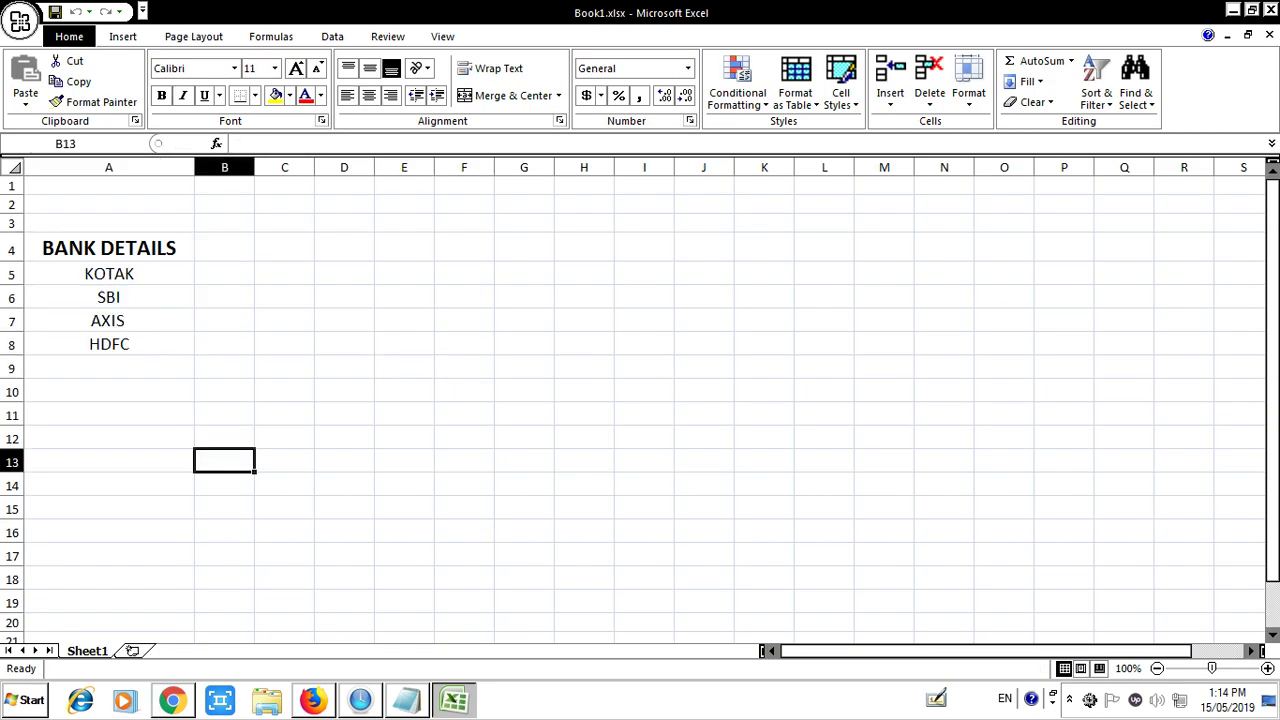
key("alt+Tab")
key("Return")
key("Return")
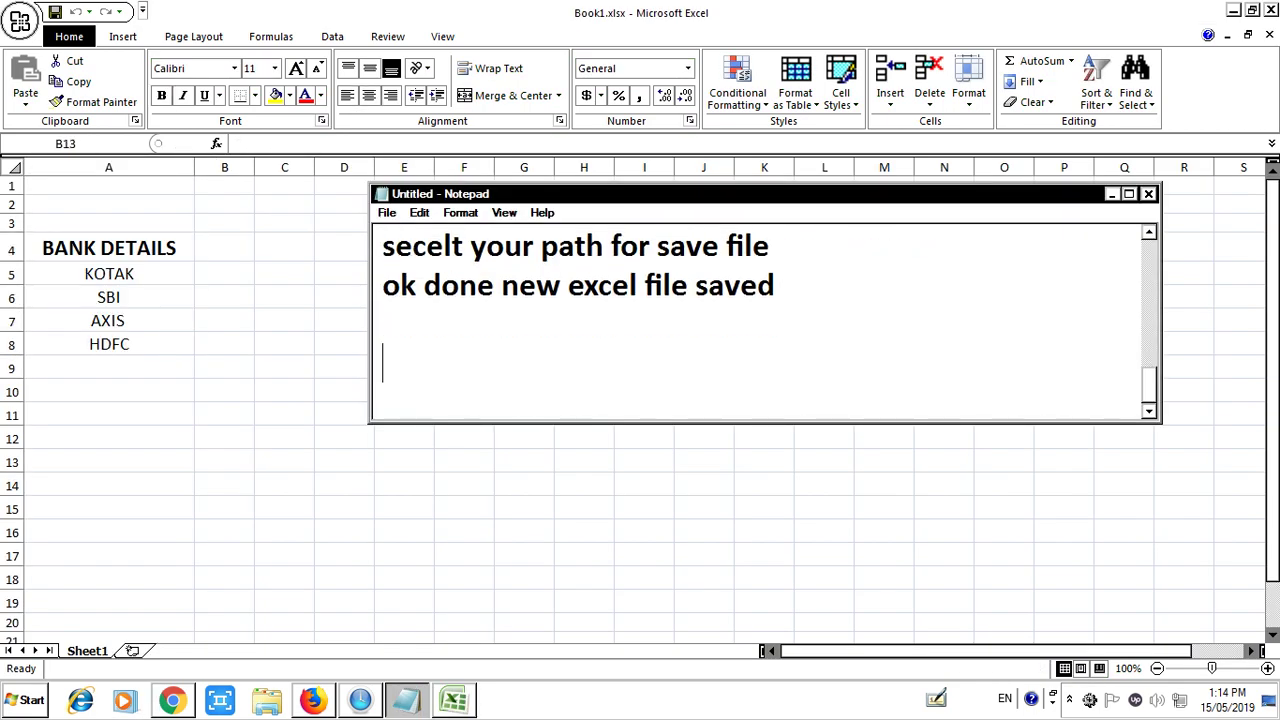
type("lokk")
key("BackSpace")
key("BackSpace")
key("BackSpace")
key("BackSpace")
key("BackSpace")
type("Look at here only")
key("BackSpace")
type("ly 1")
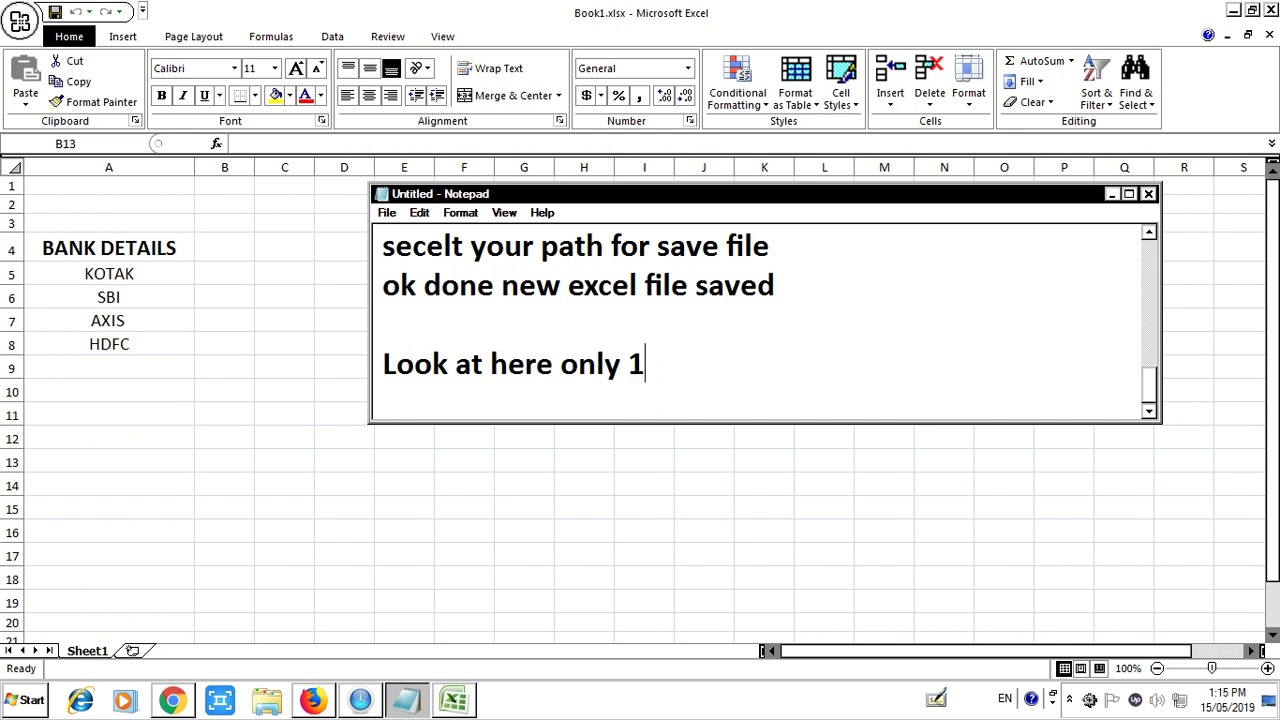
type("sheer")
key("BackSpace")
key("BackSpace")
key("BackSpace")
key("BackSpace")
key("BackSpace")
key("BackSpace")
type("sheet ")
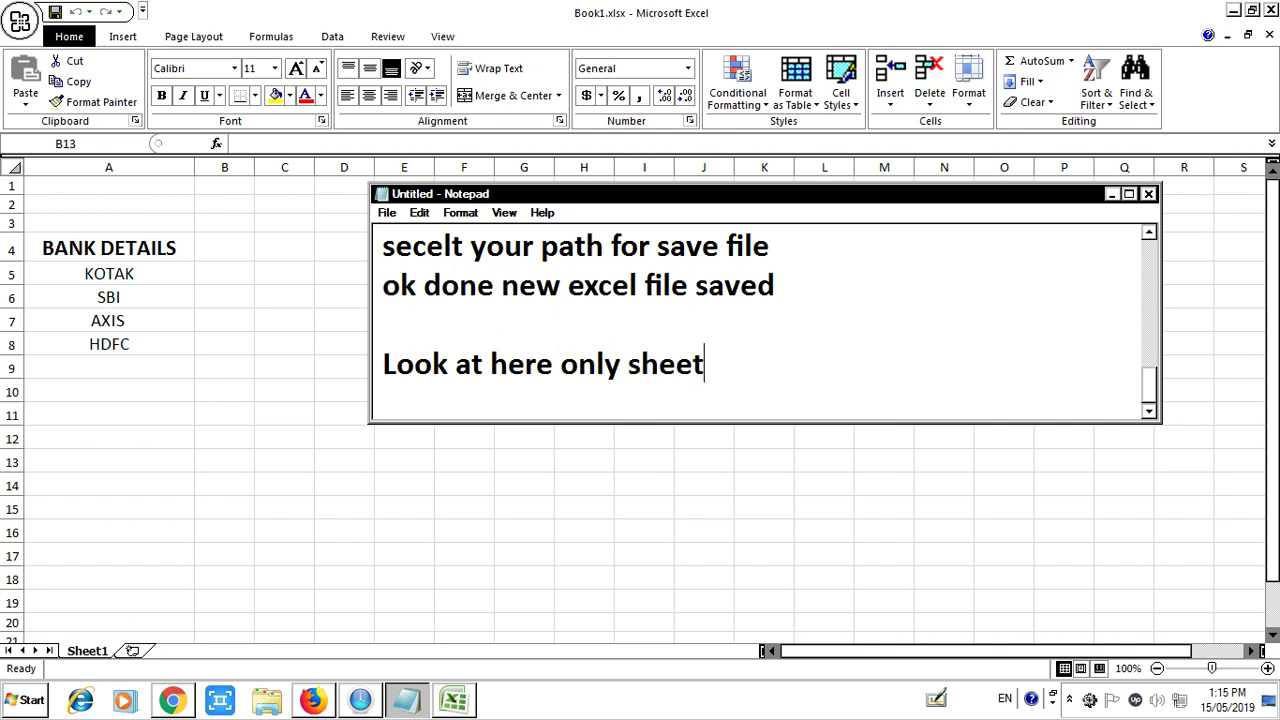
type("1 ")
type("copy ")
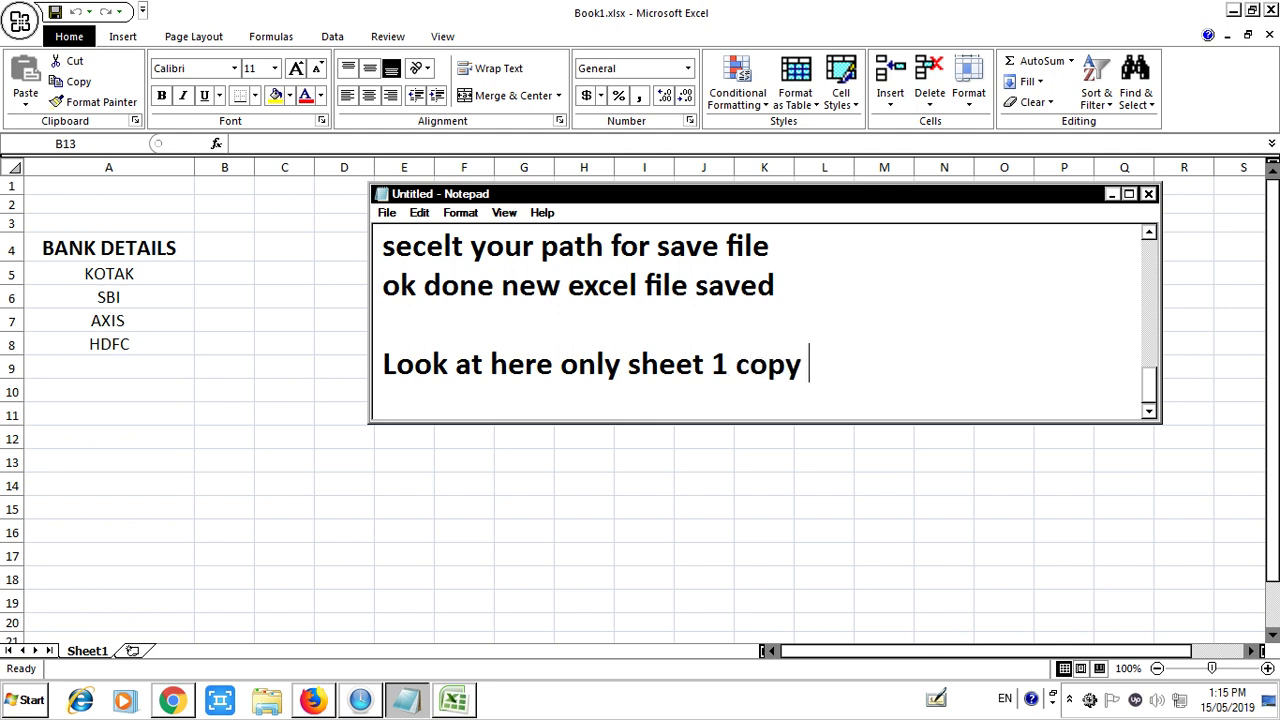
type("found here")
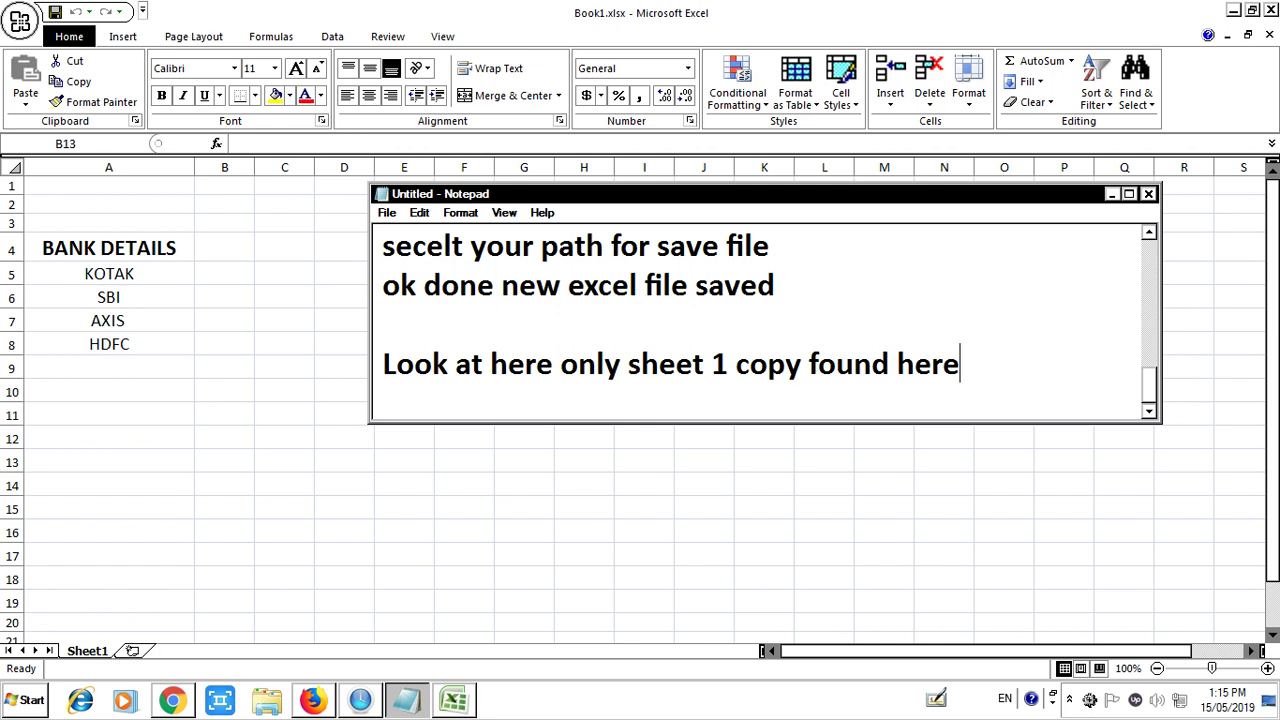
Add the note 'now open 1st excel' and close Book1.xlsx with Alt+F4.
key("Return")
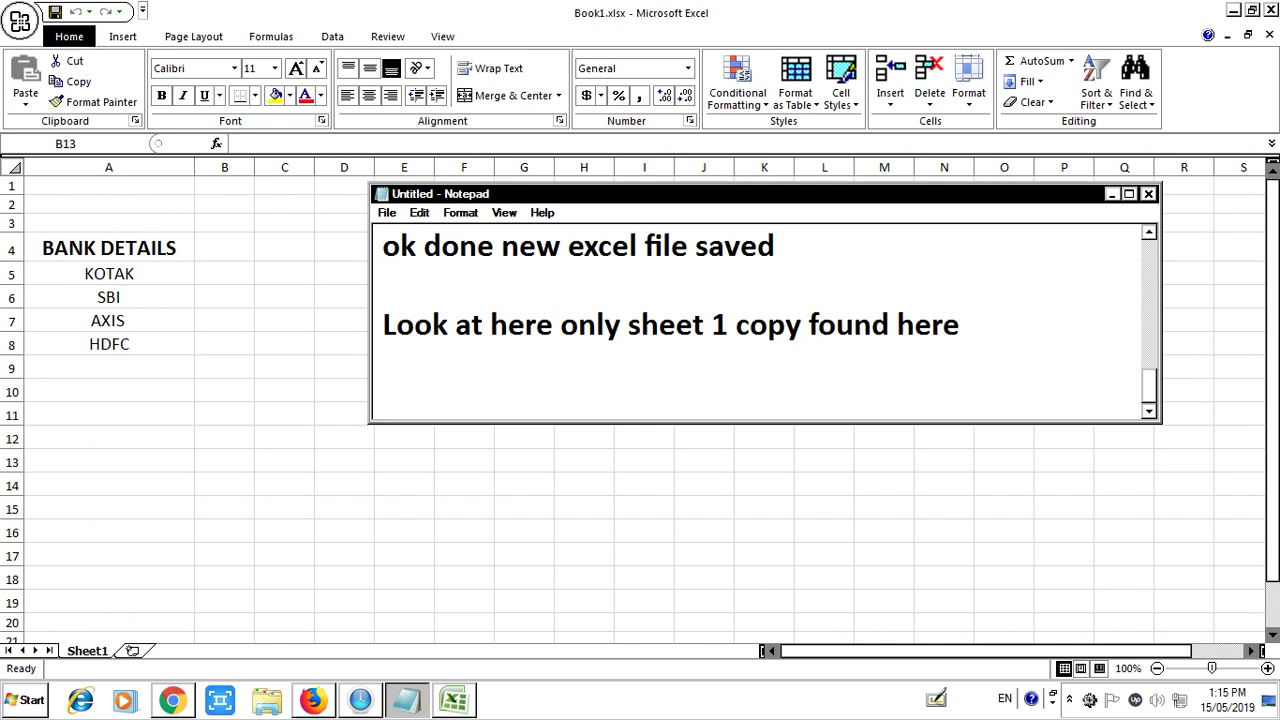
type("now oper")
key("BackSpace")
key("BackSpace")
type("n 1st excel")
key("alt+Tab")
key("alt+Tab")
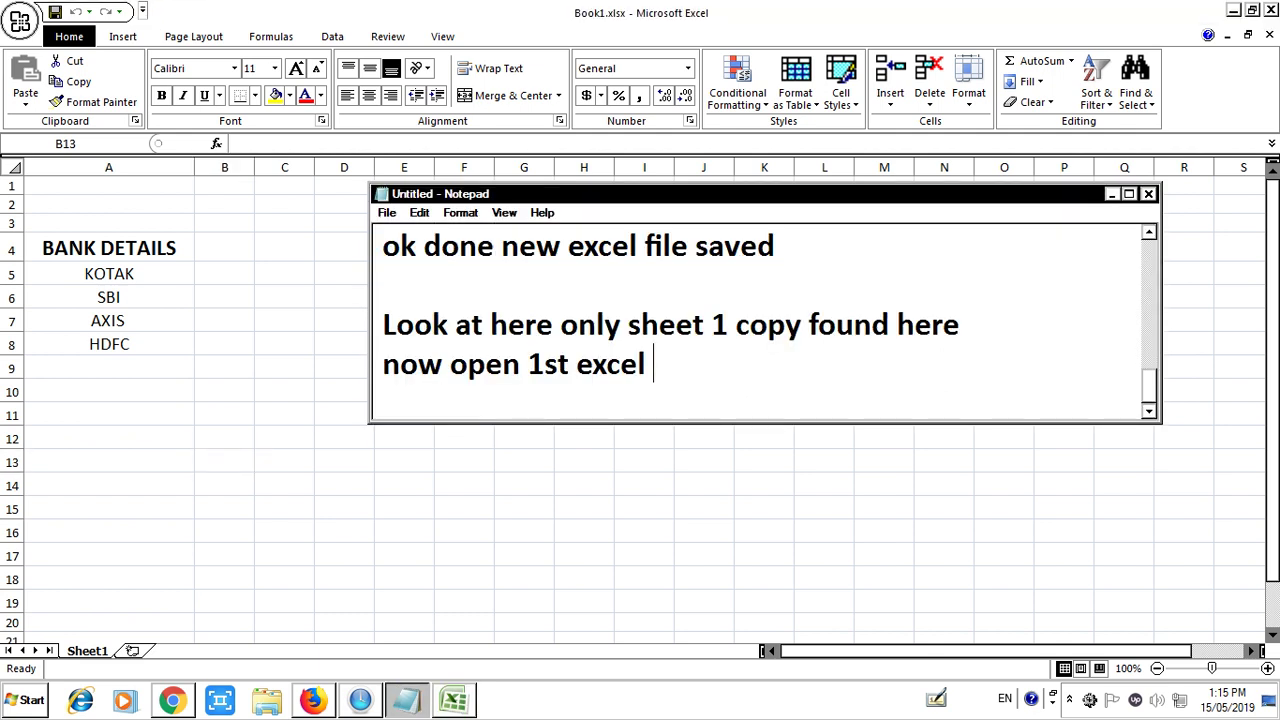
key("alt+Tab")
key("alt+F4")
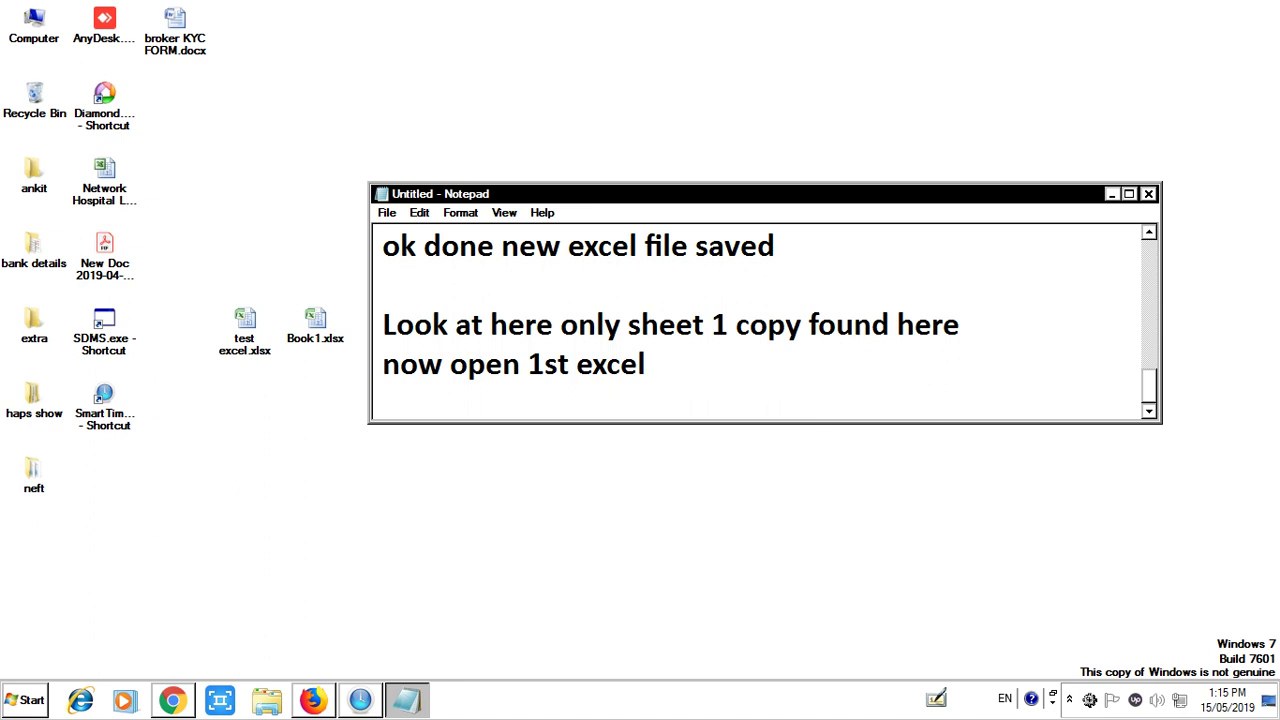
Open test excel.xlsx, cycle through Sheet1, Sheet2 and Sheet3, then return to a new line in the notes.
left_click(244, 325)
key("Return")
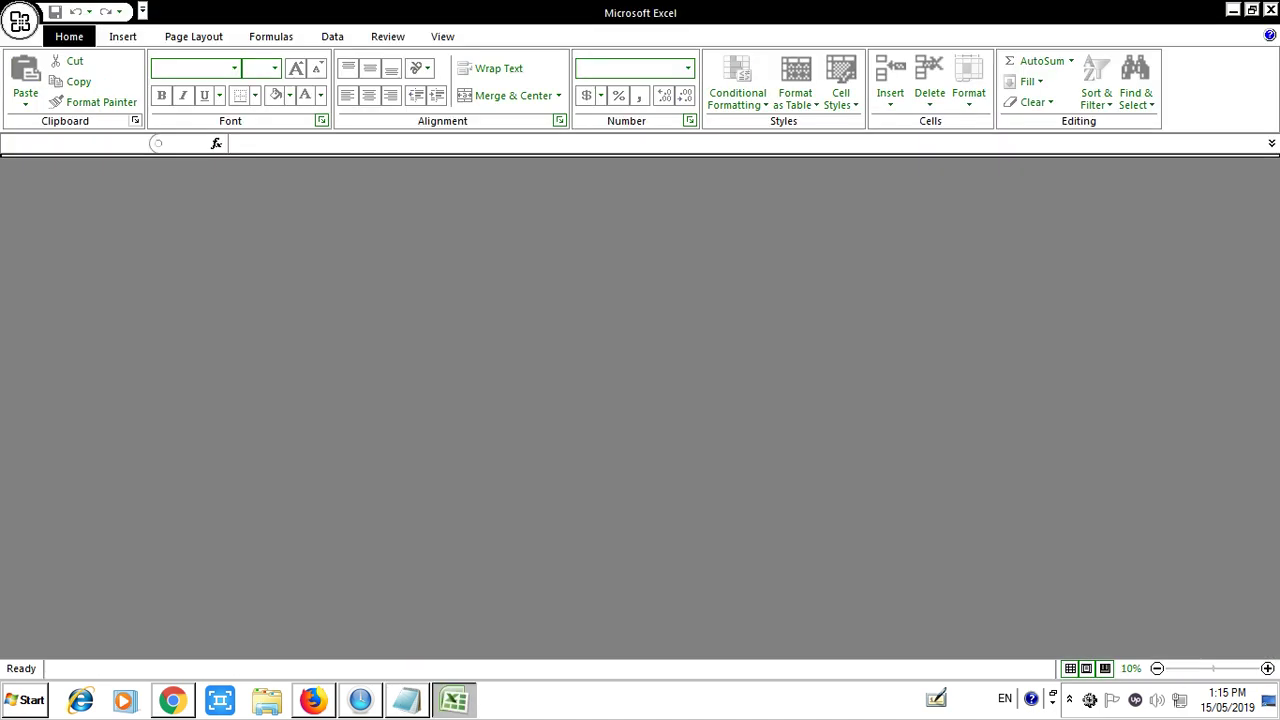
key("ctrl+Page_Down")
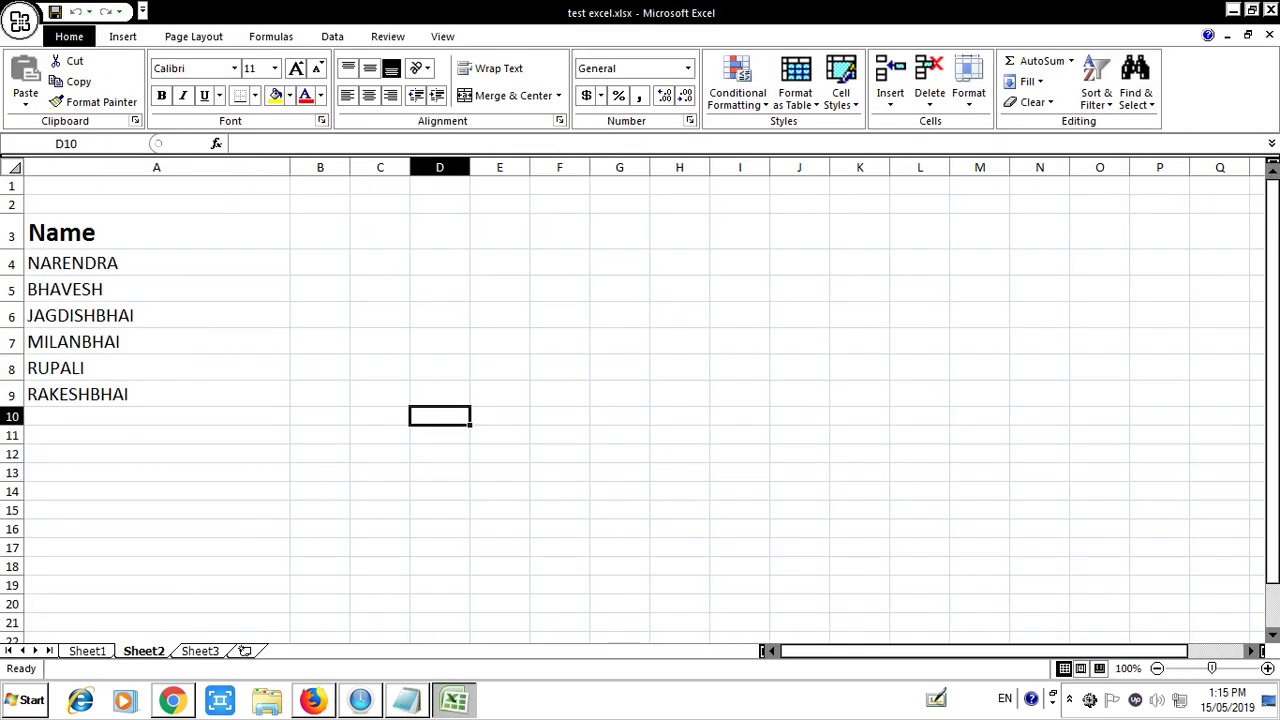
key("ctrl+Page_Down")
key("ctrl+Page_Up")
key("ctrl+Page_Up")
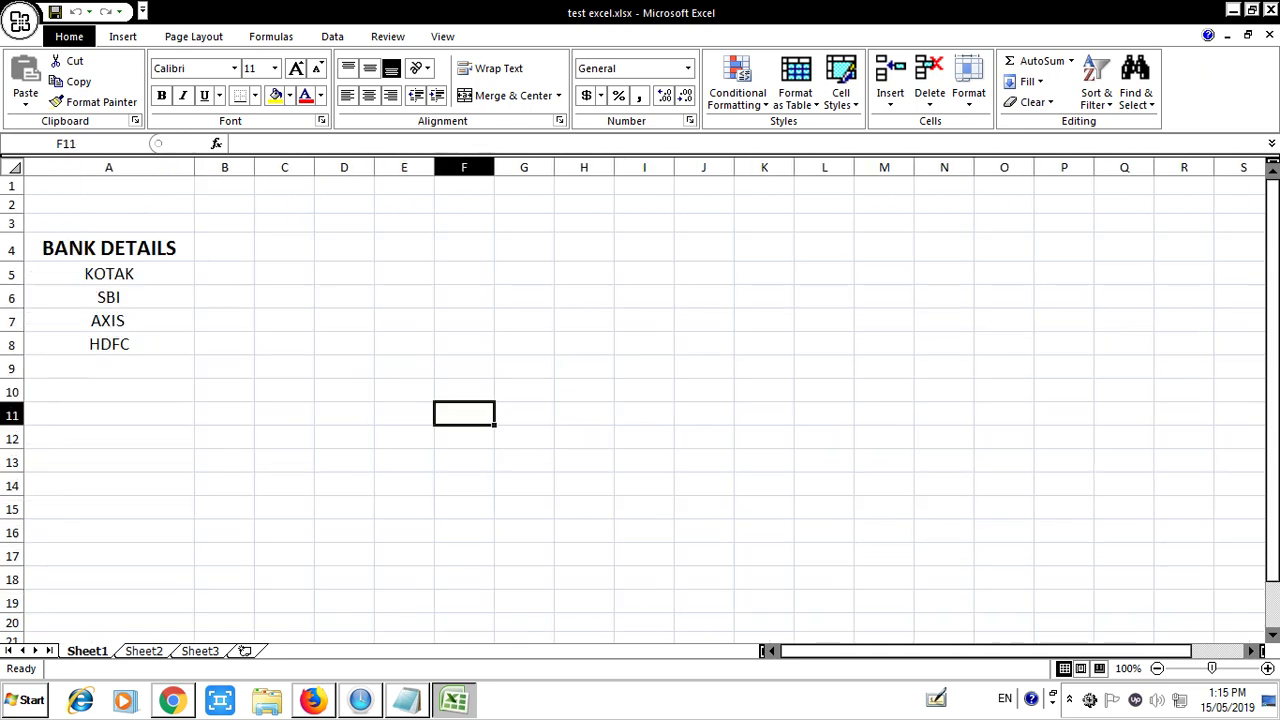
key("alt+Tab")
key("Return")
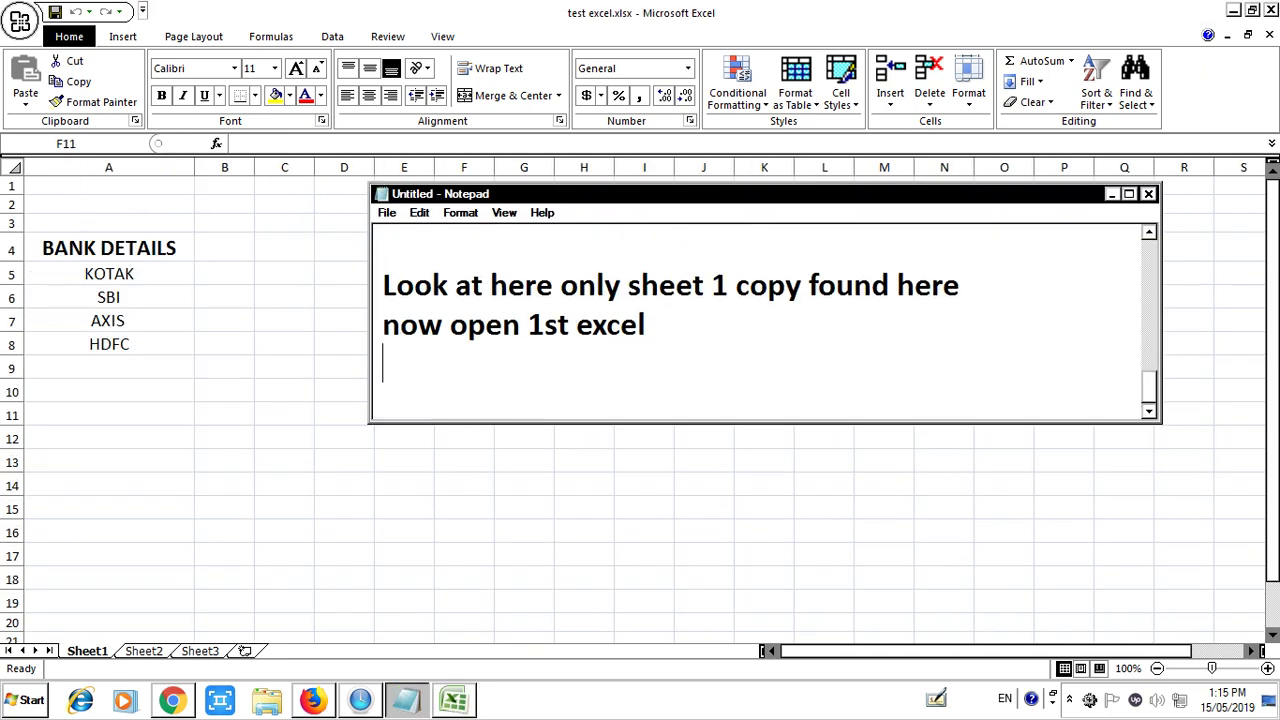
Add 'THanks for watching my video' and 'like it, share it, and must subscribe it,' lines to the notes.
key("Return")
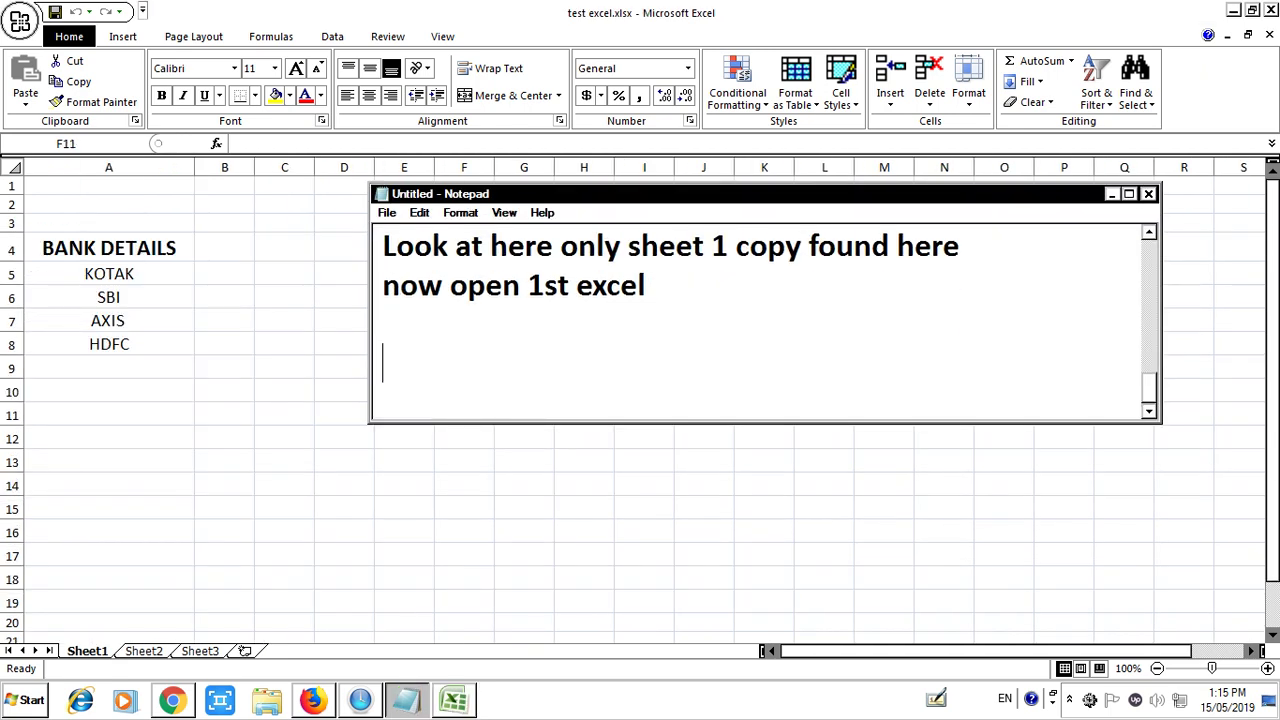
type("THanks ")
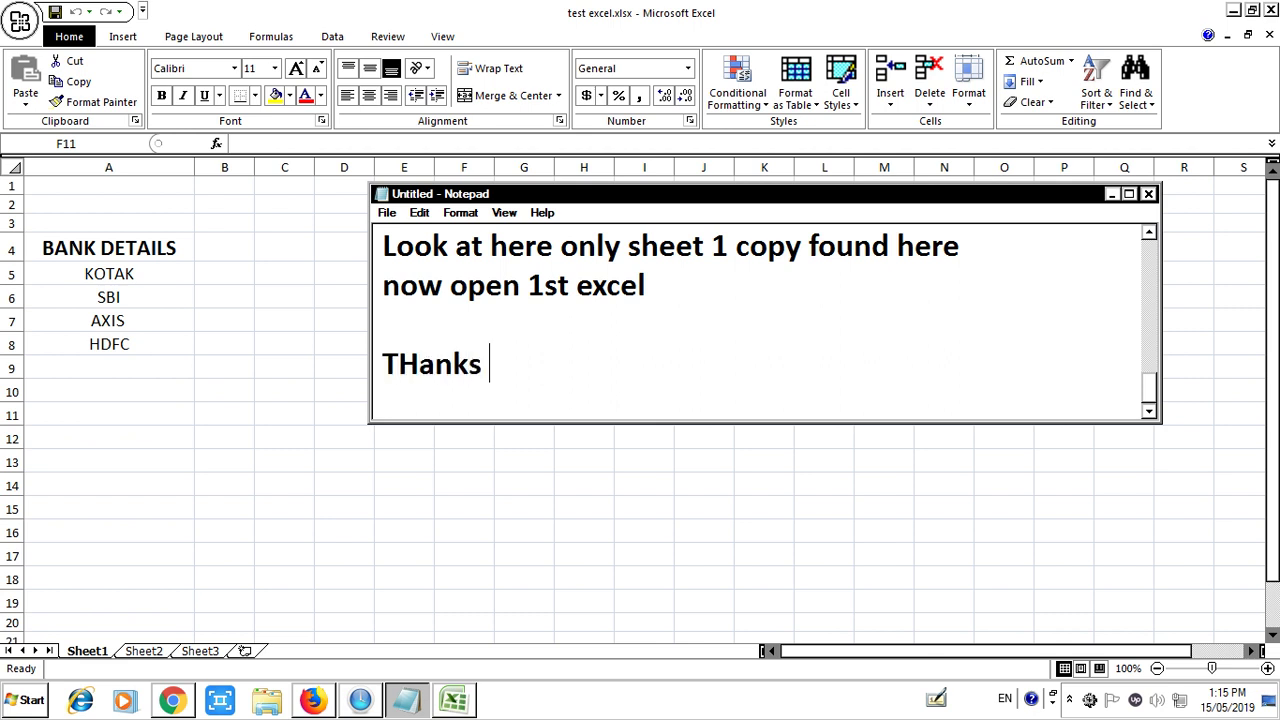
type("for wat")
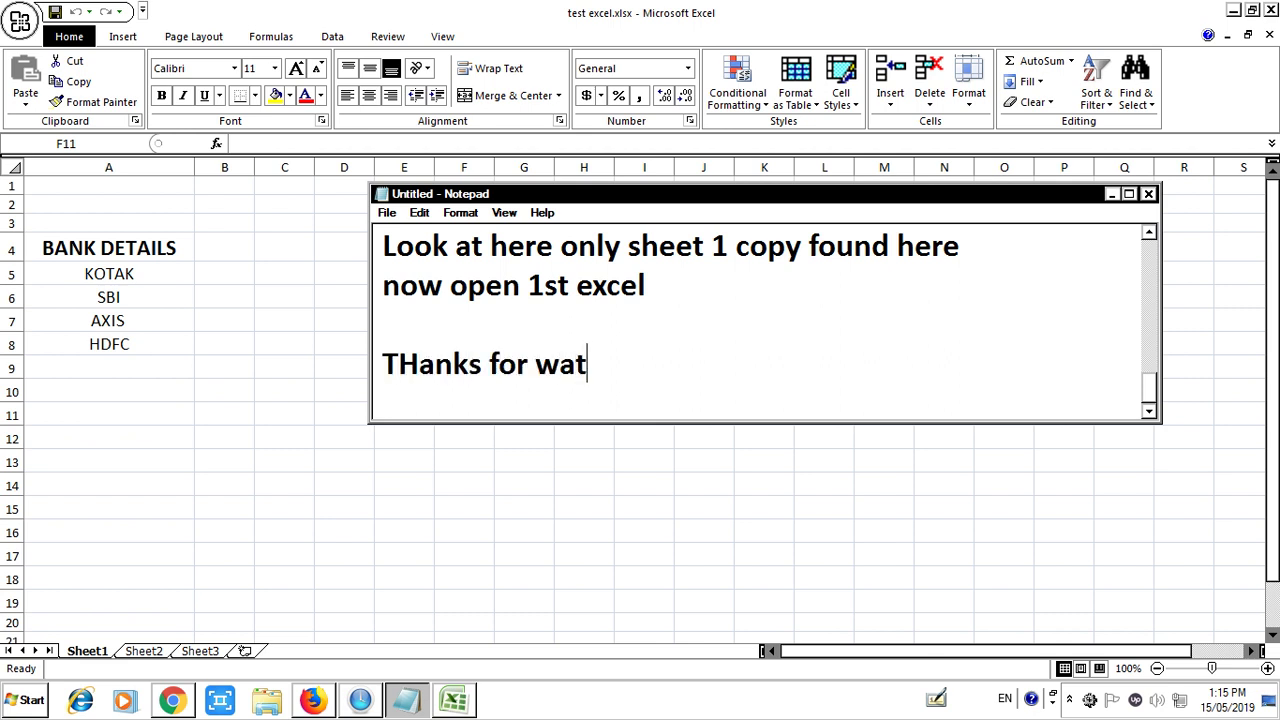
type("ching my video")
key("Return")
type("like ir")
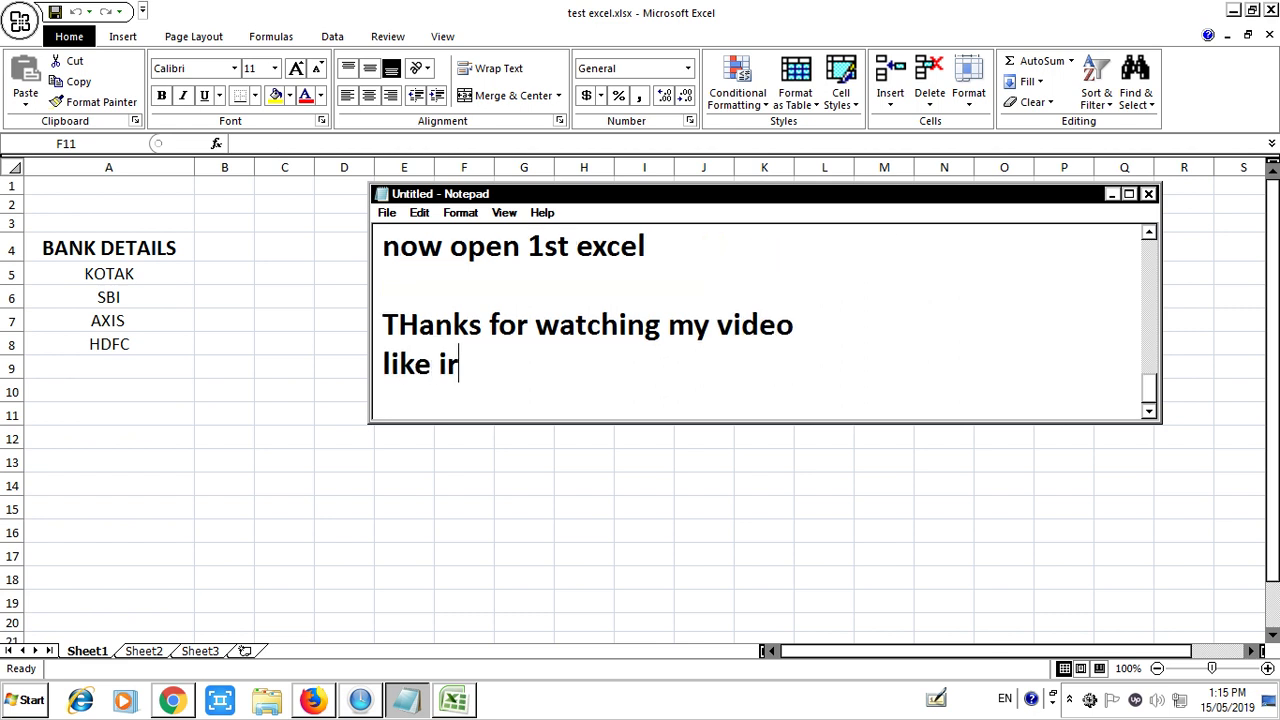
key("BackSpace")
type("t, share,")
key("BackSpace")
type("it, a")
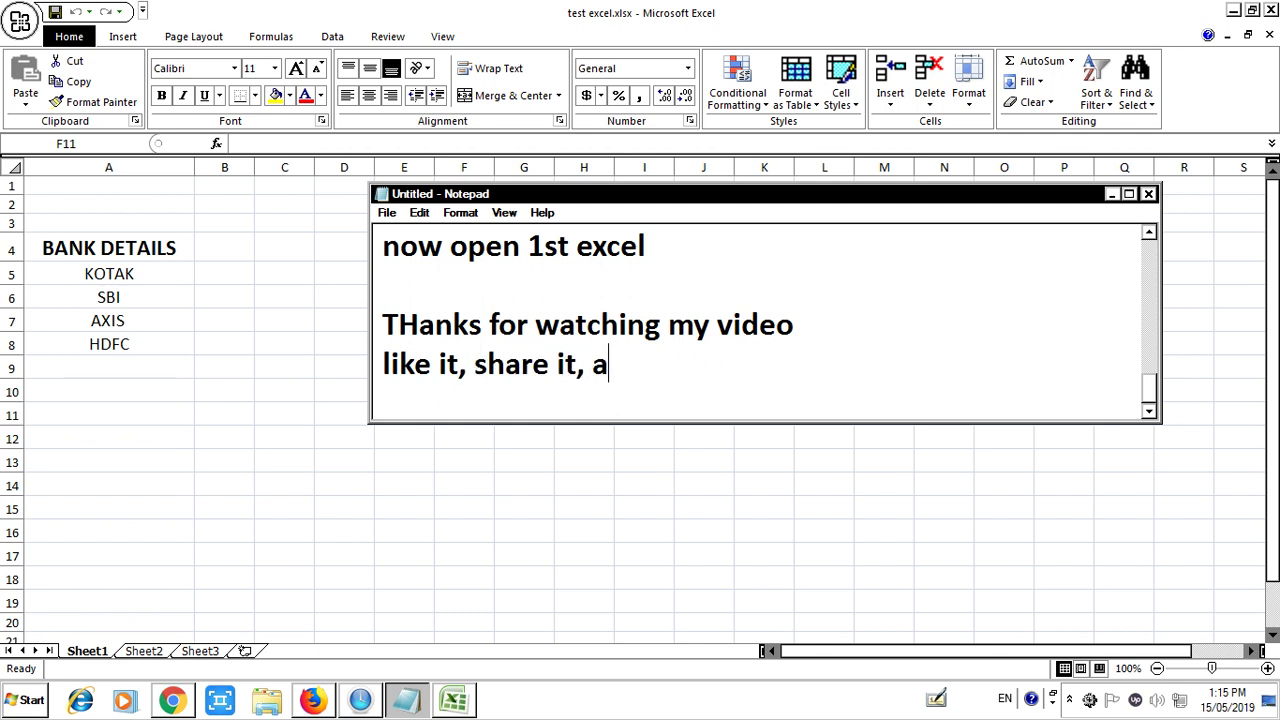
type("nd must su")
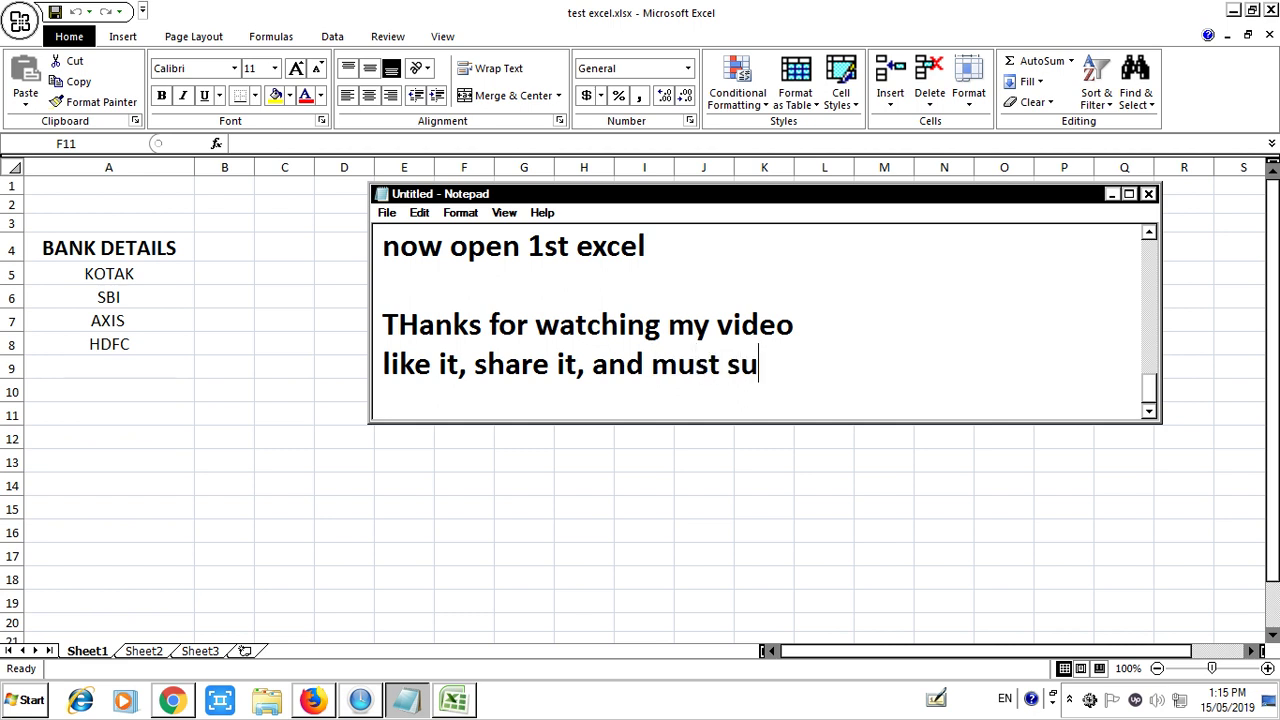
type("bscribe it,")
Finish with a 'Thanks again' line and the channel name, then bring up the save dialog.
key("Return")
key("Return")
type("Thanks agai")
type("MRAVLOG")
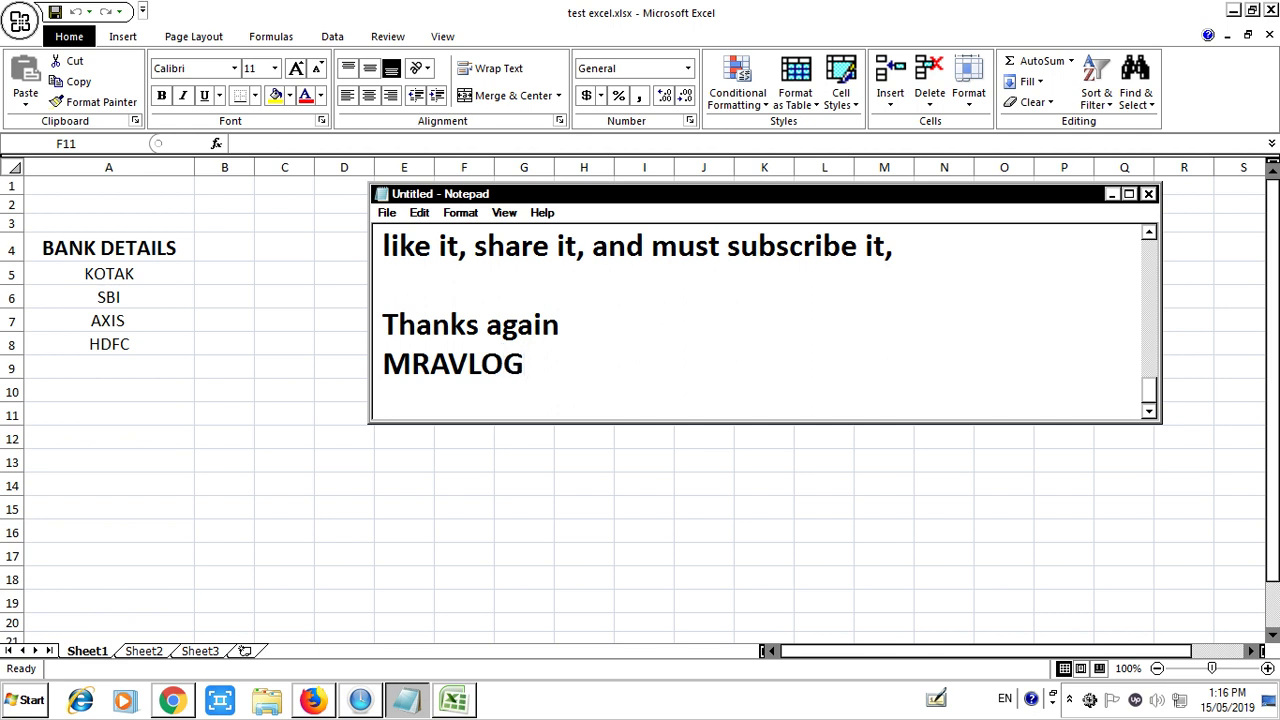
key("Page_Up")
key("Page_Up")
key("Page_Up")
key("Page_Up")
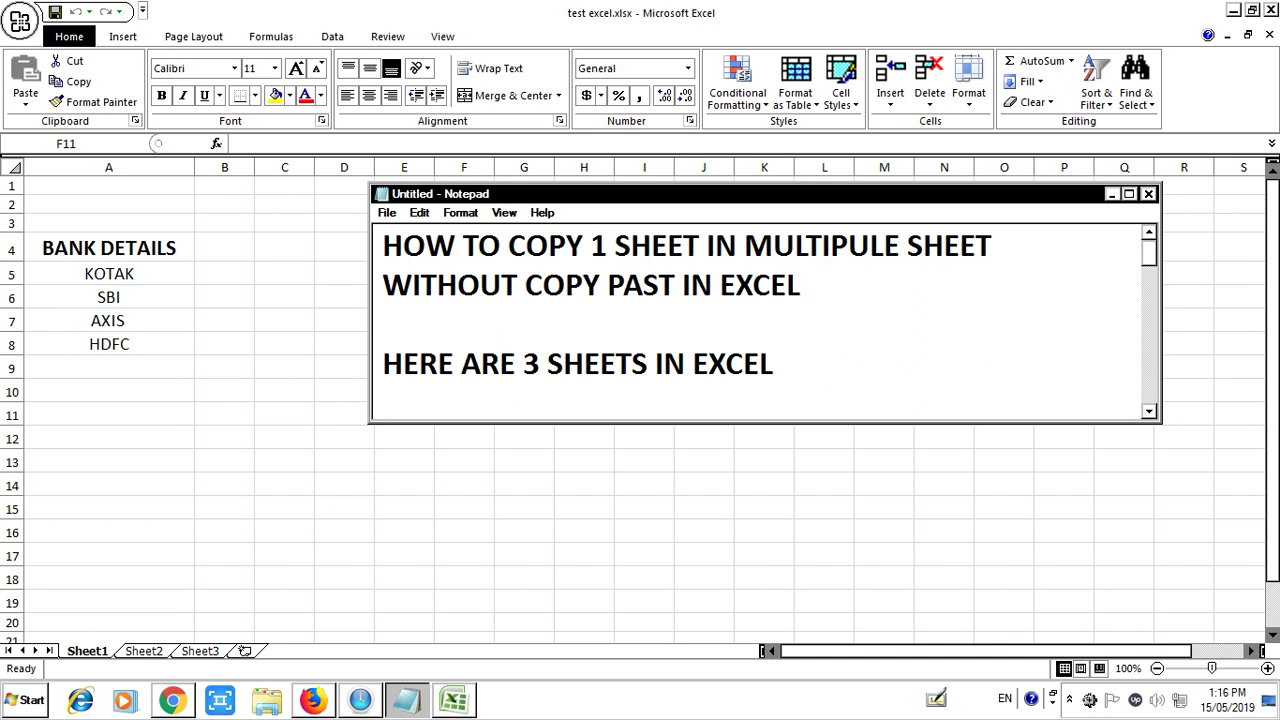
key("ctrl+s")
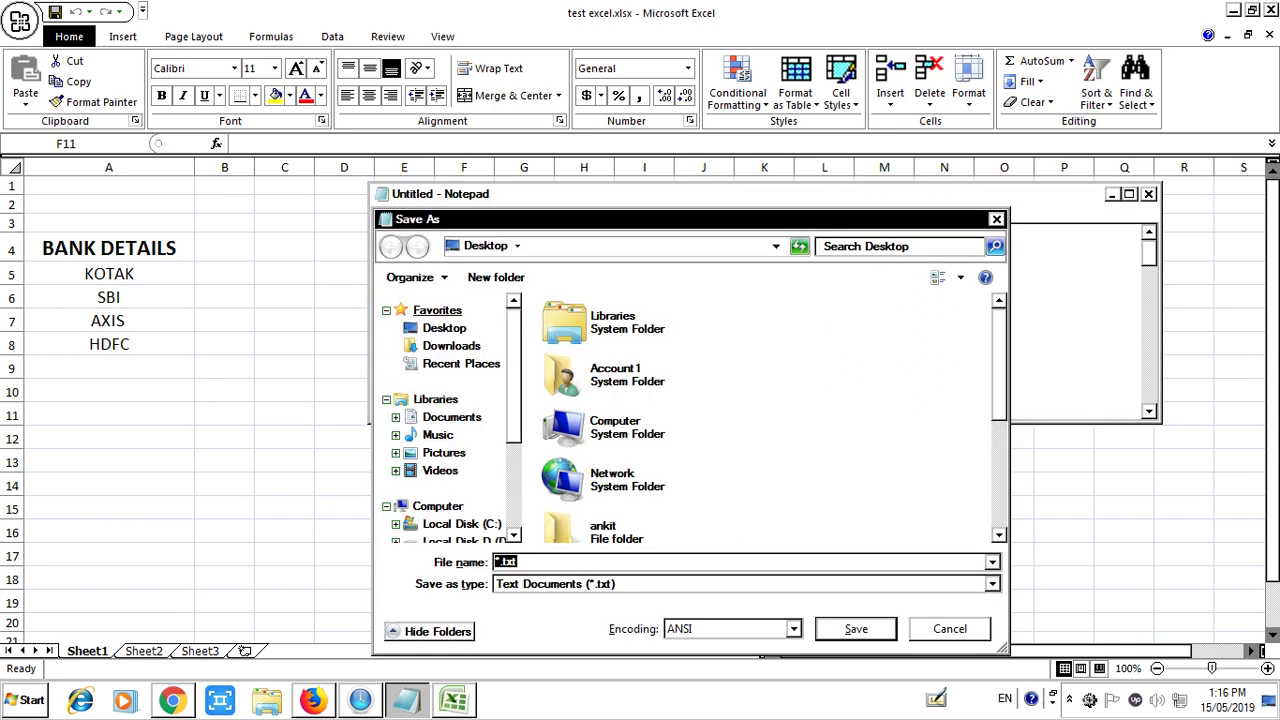